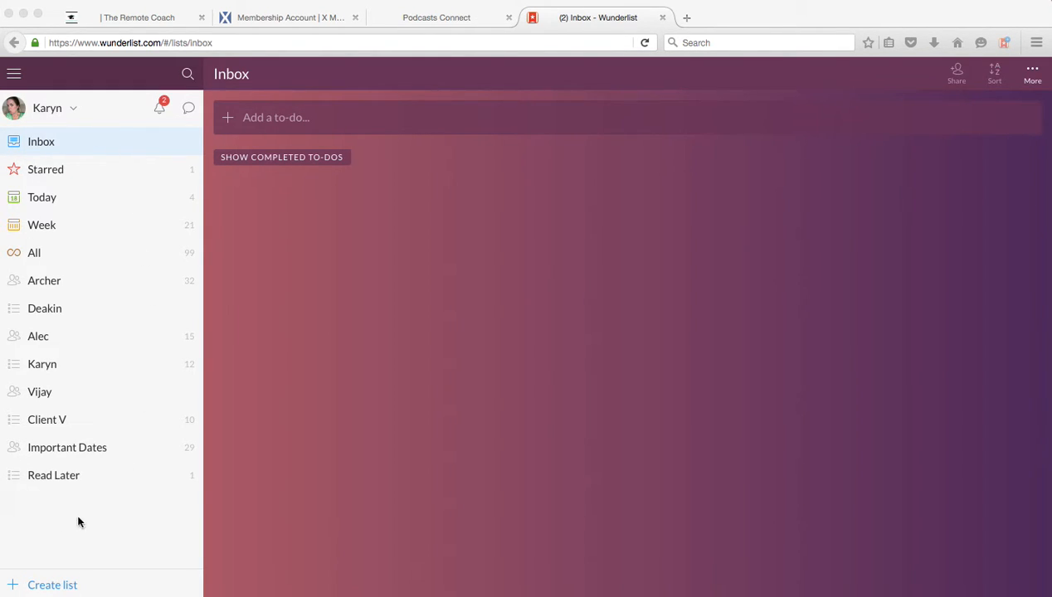
# - Look through the Inbox, Starred, Today, Week, All and Important Dates lists
pyautogui.click(48, 142)
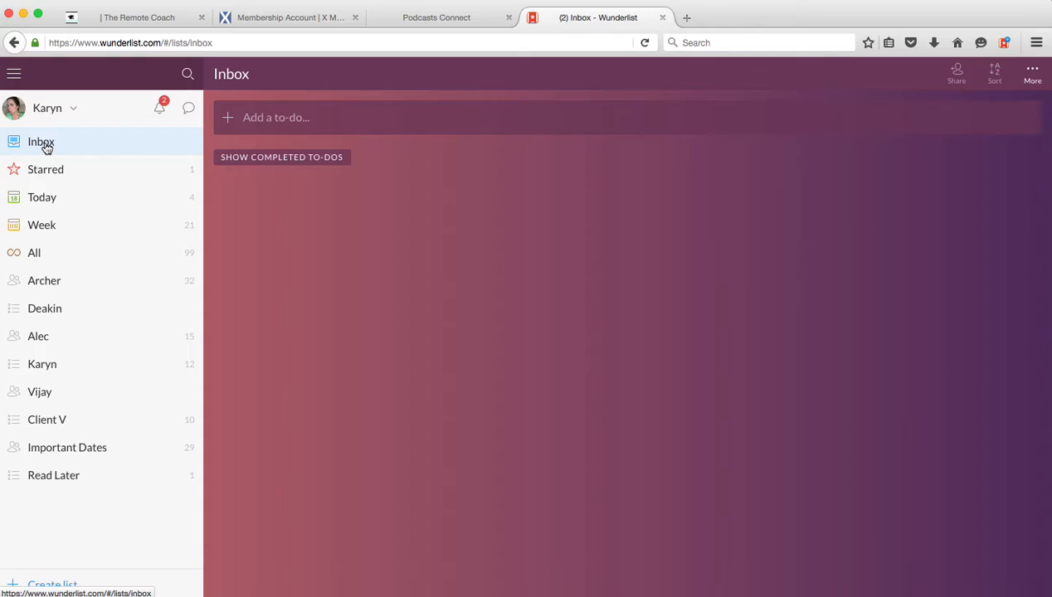
pyautogui.click(39, 175)
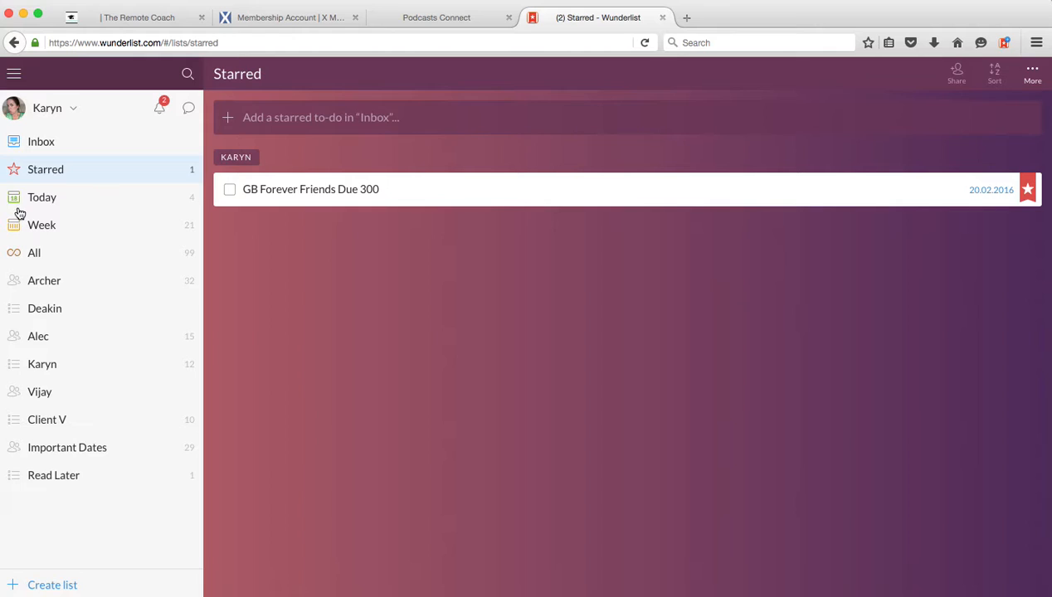
pyautogui.click(49, 200)
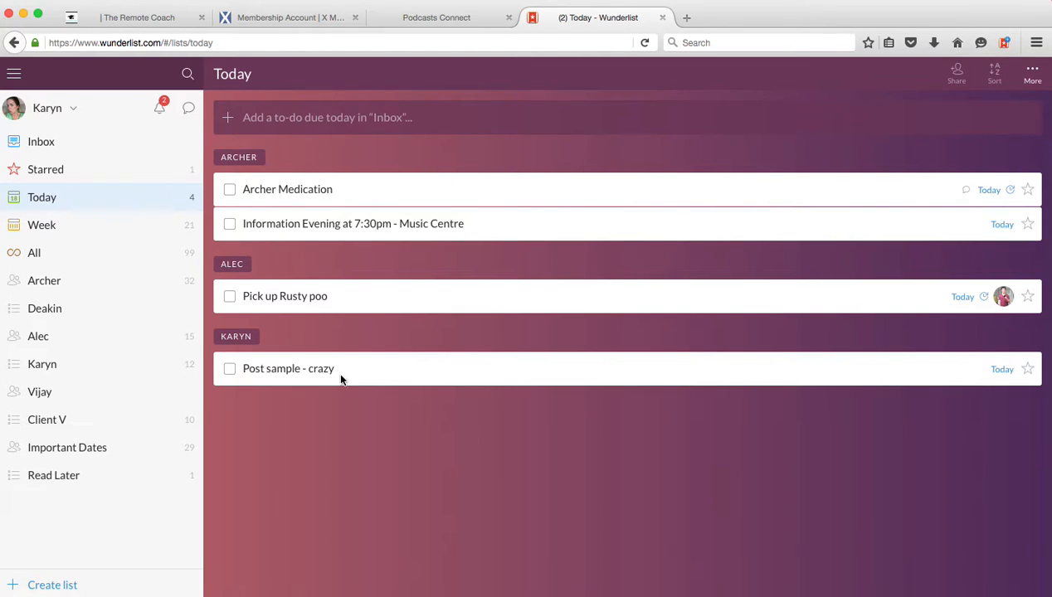
pyautogui.click(41, 228)
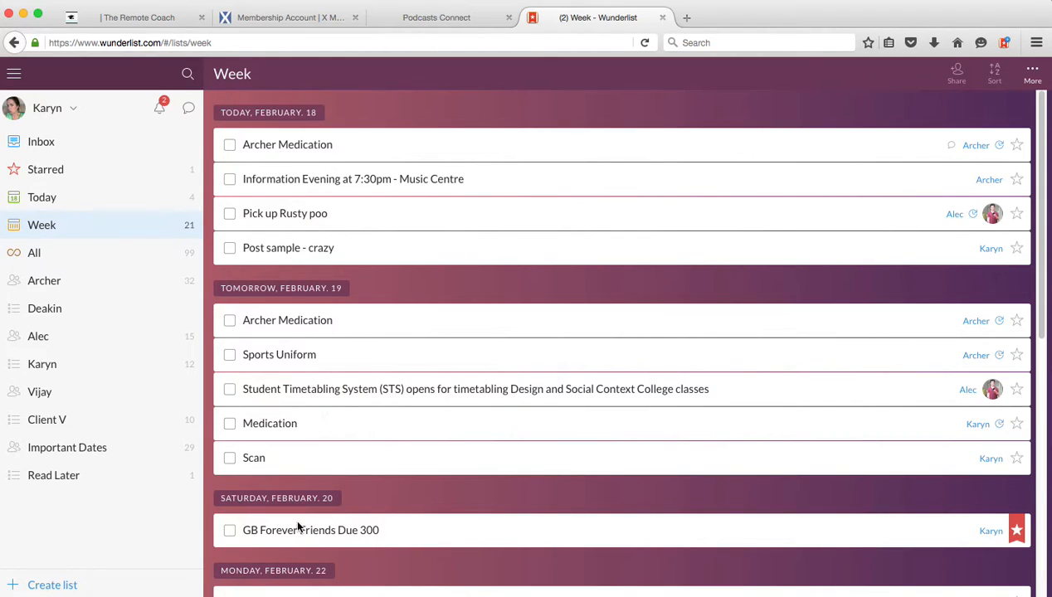
pyautogui.click(31, 254)
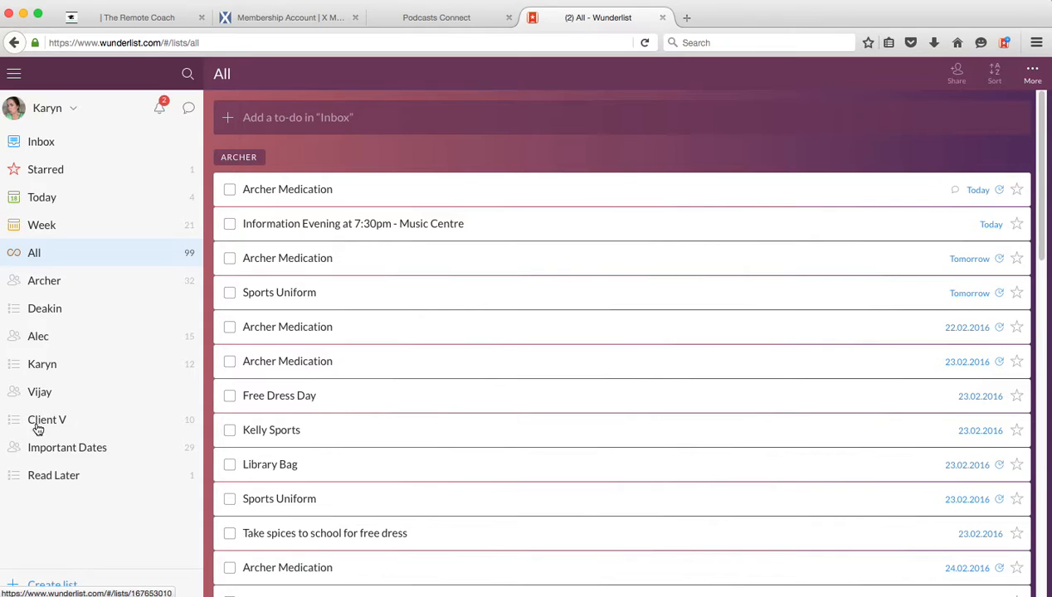
pyautogui.click(86, 453)
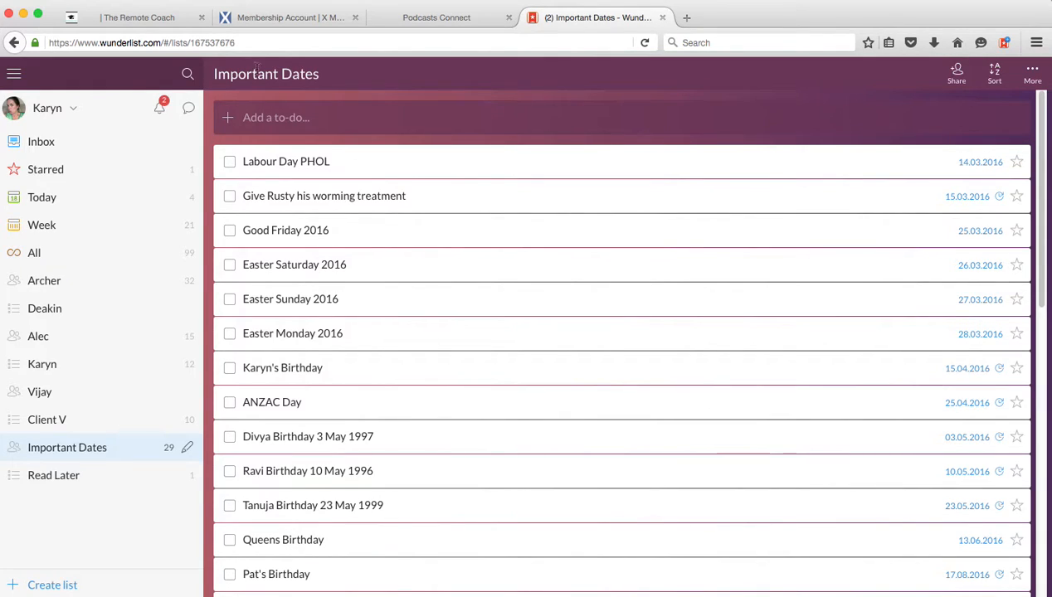
# - Add a to-do named "Doctor test results" to the Inbox
pyautogui.click(43, 143)
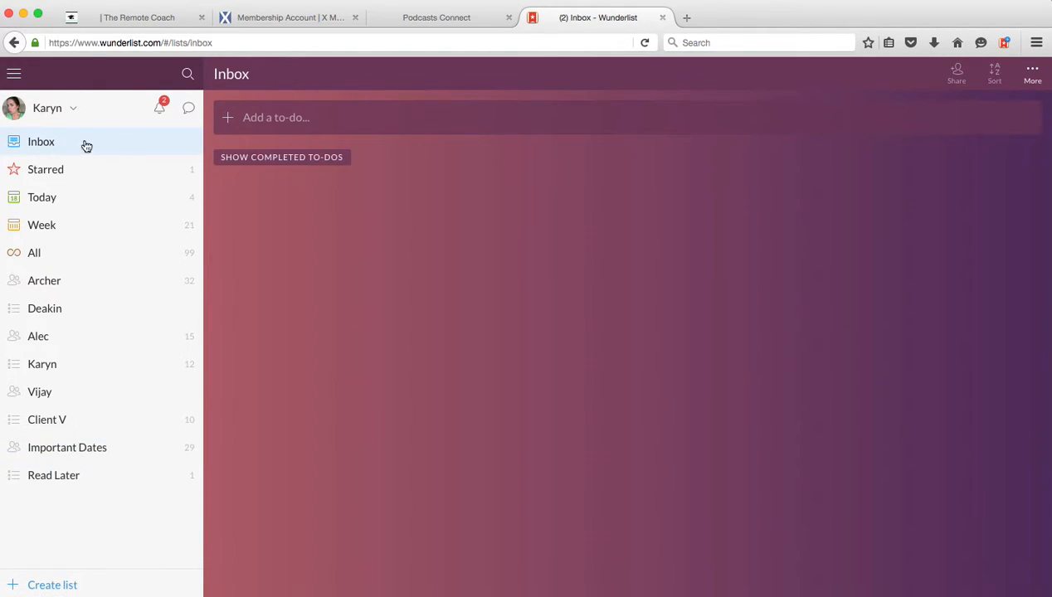
pyautogui.click(326, 118)
pyautogui.write('Do')
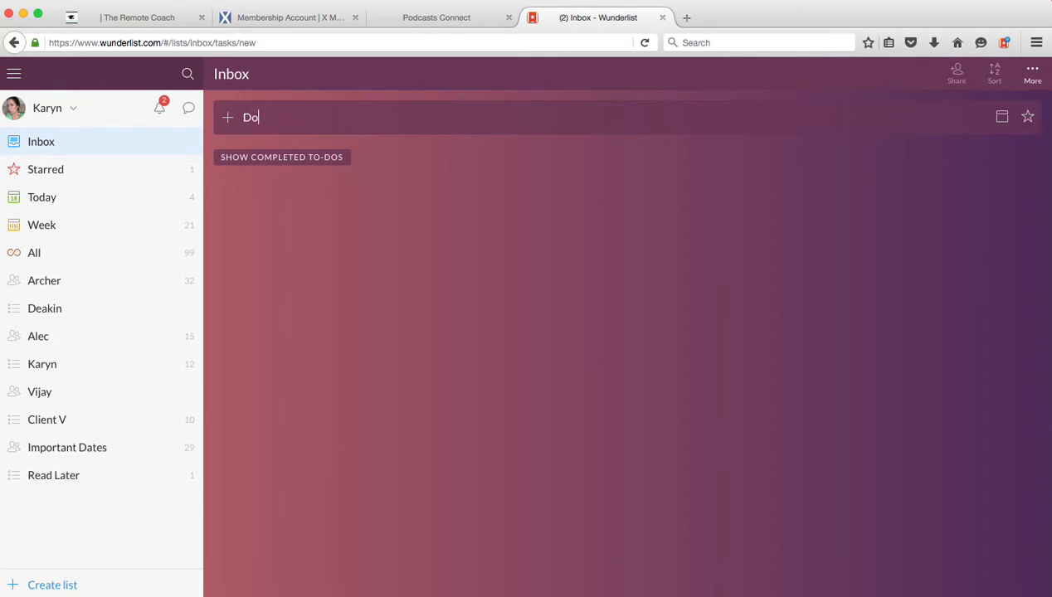
pyautogui.write('ctor test results')
pyautogui.press('Return')
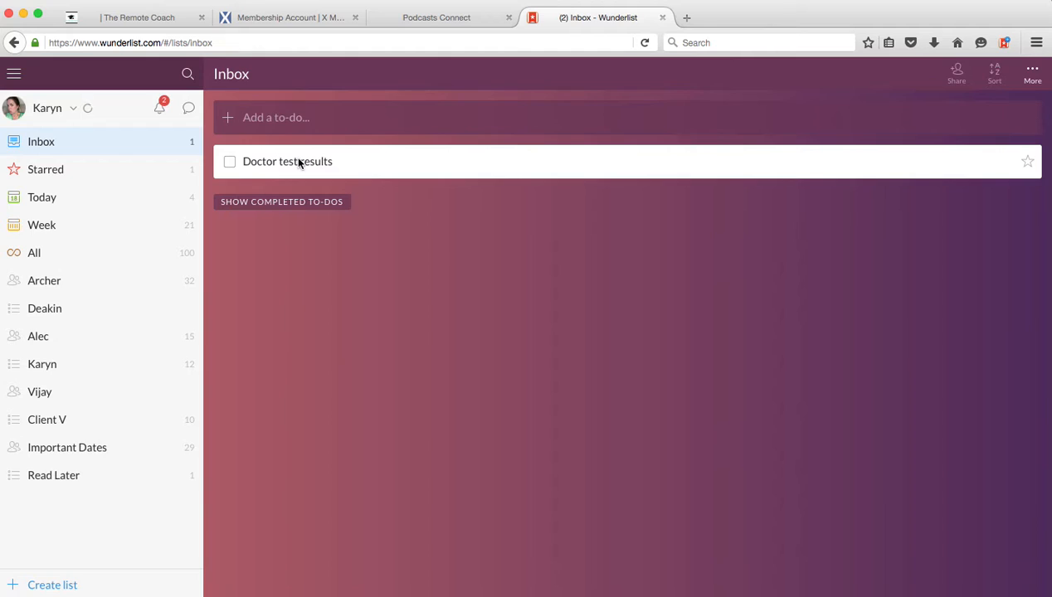
# - Set the due date of "Doctor test results" to 22.02.2016, leaving it on Never repeat
pyautogui.doubleClick(298, 163)
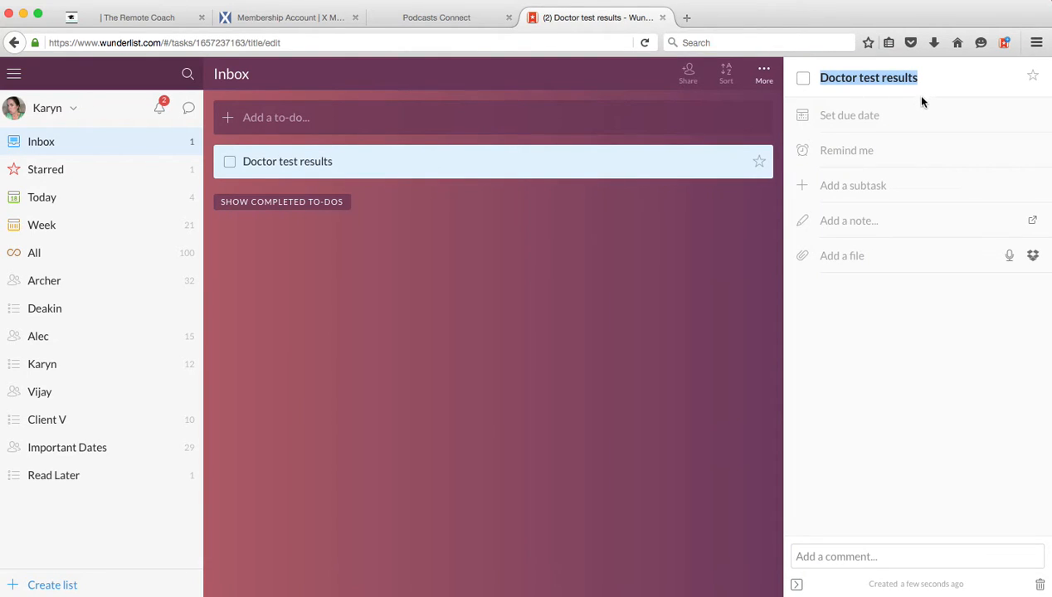
pyautogui.click(853, 120)
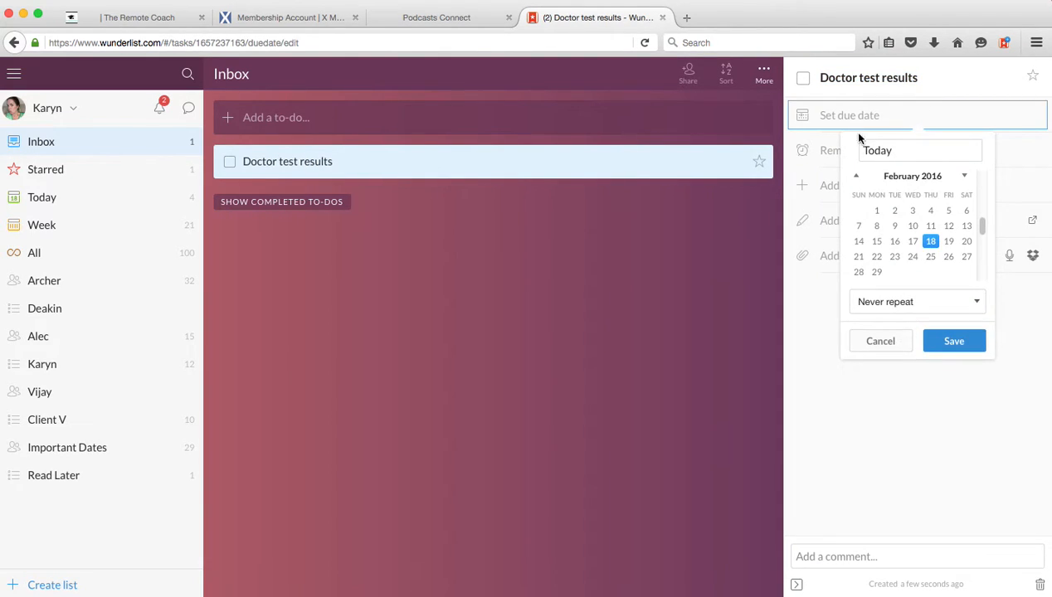
pyautogui.click(877, 258)
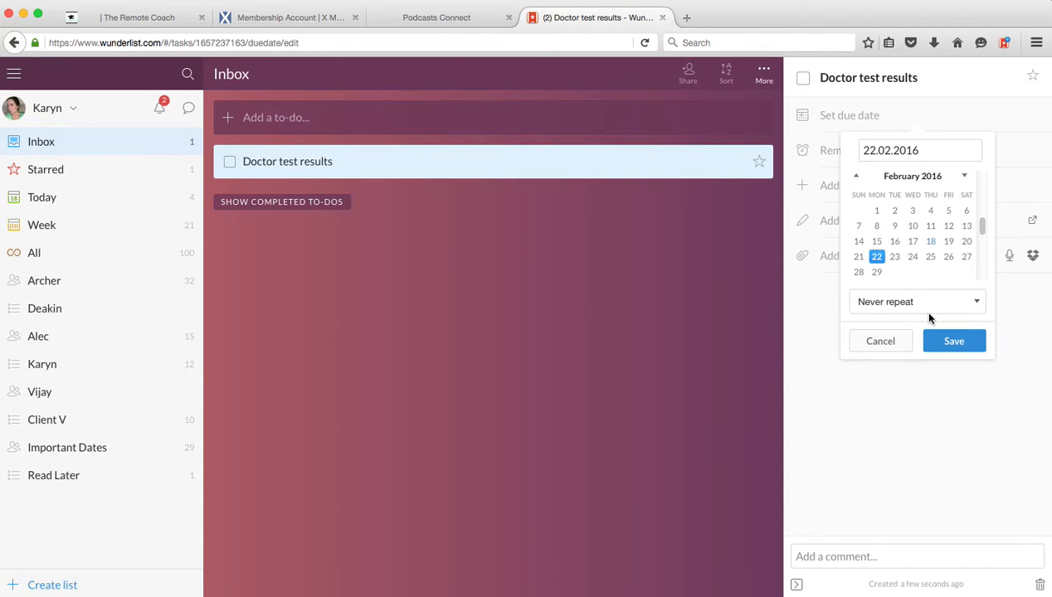
pyautogui.click(904, 302)
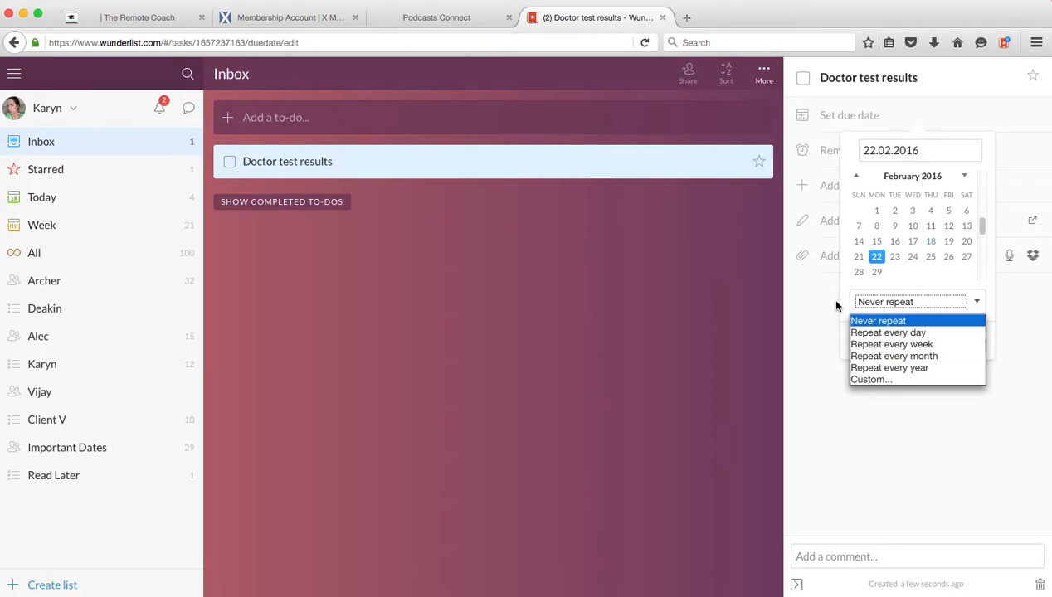
pyautogui.click(801, 294)
pyautogui.click(948, 340)
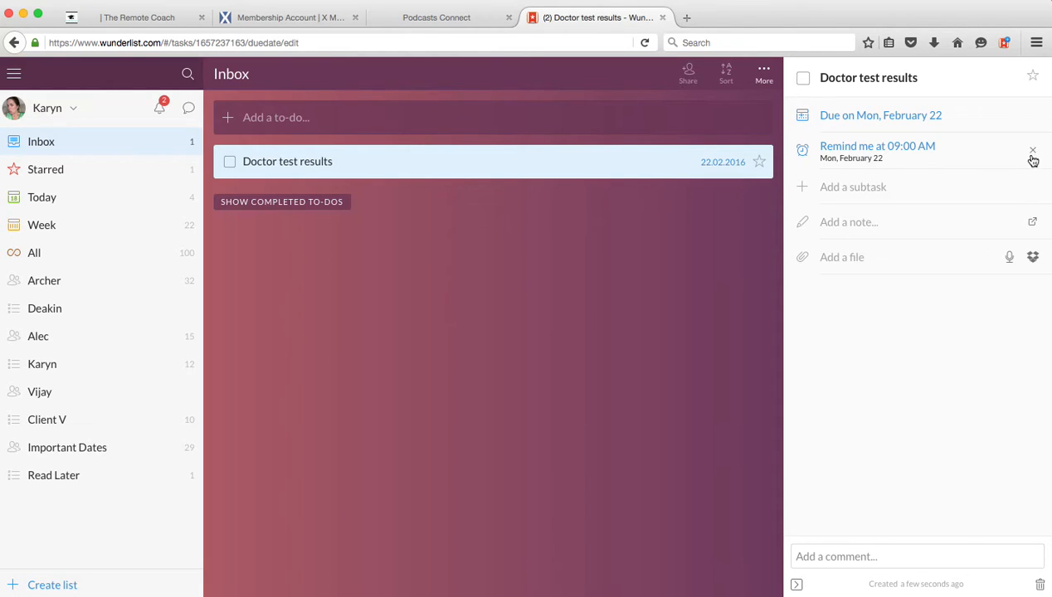
# - Set the reminder for "Doctor test results" to 21.02.2016 at 10:00 PM
pyautogui.click(885, 147)
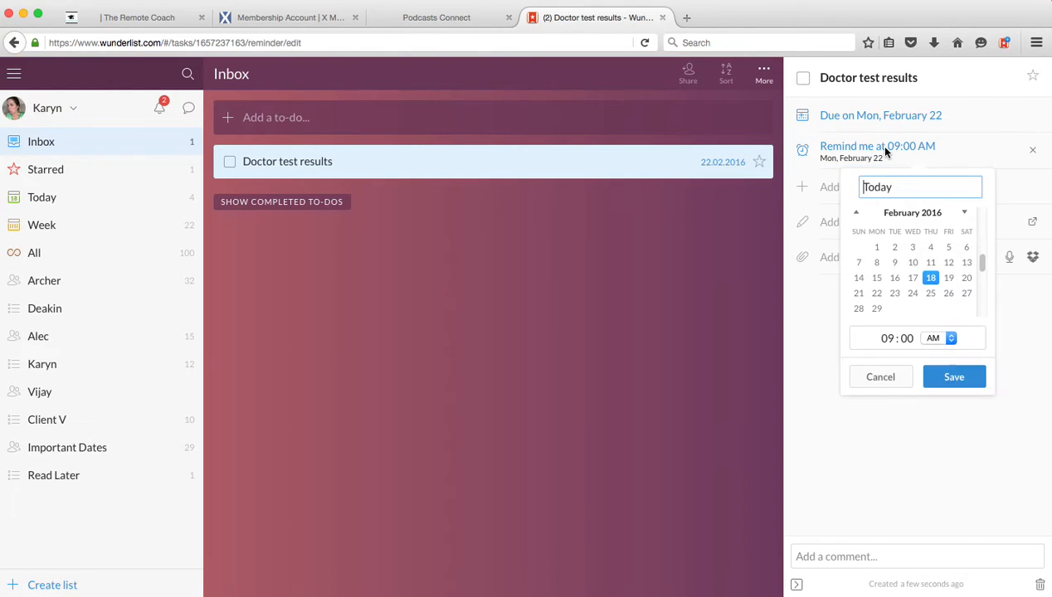
pyautogui.click(858, 294)
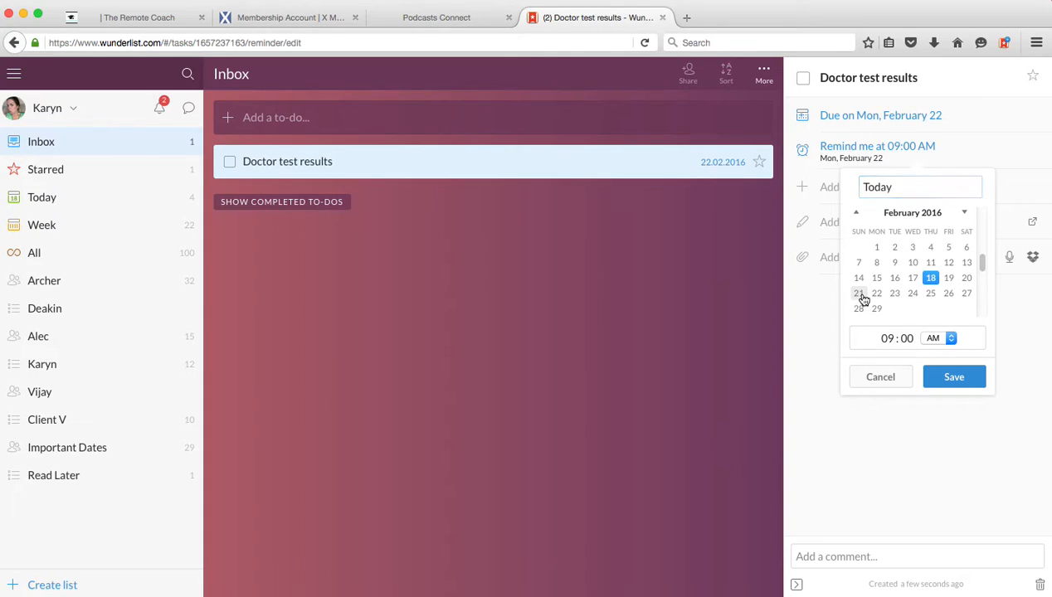
pyautogui.click(886, 337)
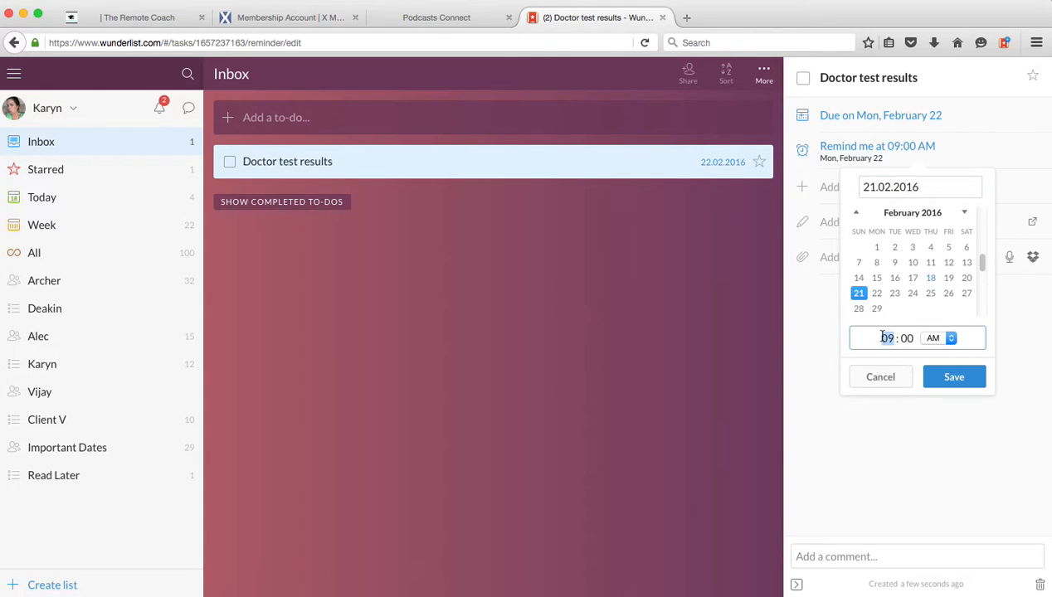
pyautogui.write('10')
pyautogui.click(951, 340)
pyautogui.click(937, 355)
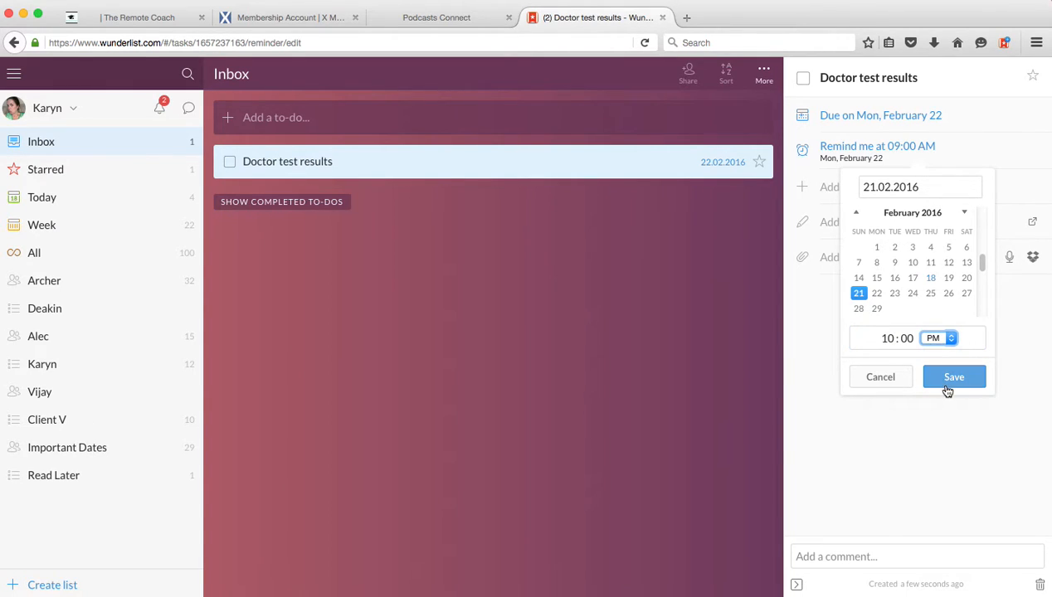
pyautogui.click(948, 383)
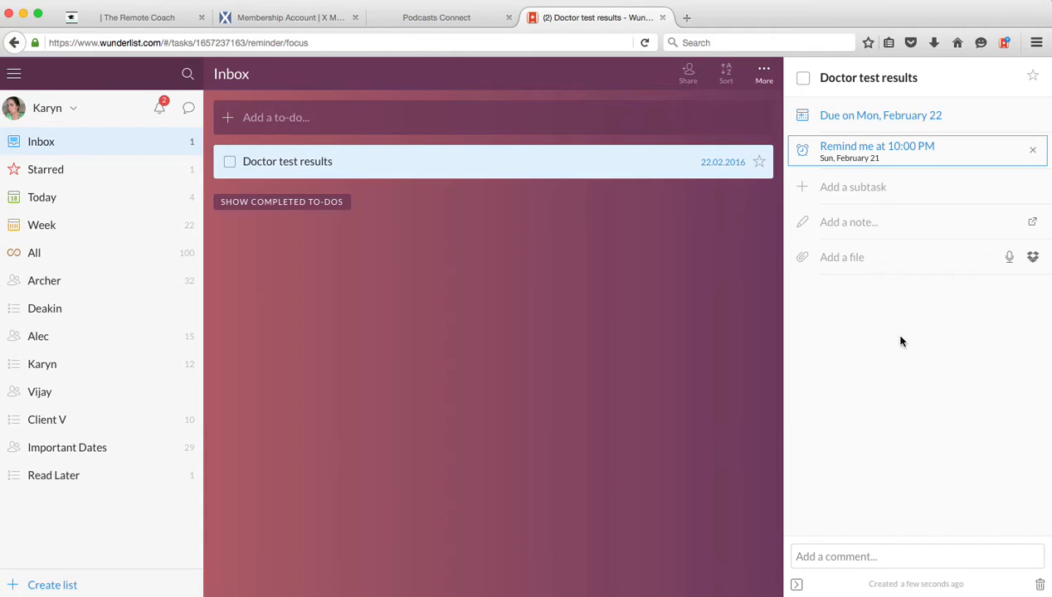
# - Add the note "Appointment booked" to the "Doctor test results" to-do and close its details
pyautogui.click(848, 225)
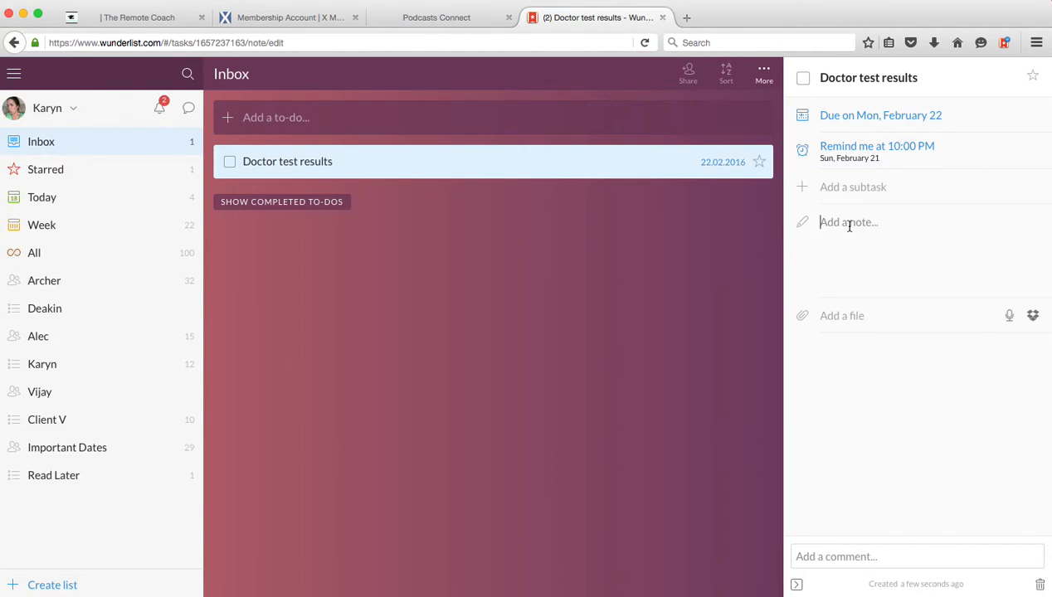
pyautogui.write('Appointment booked')
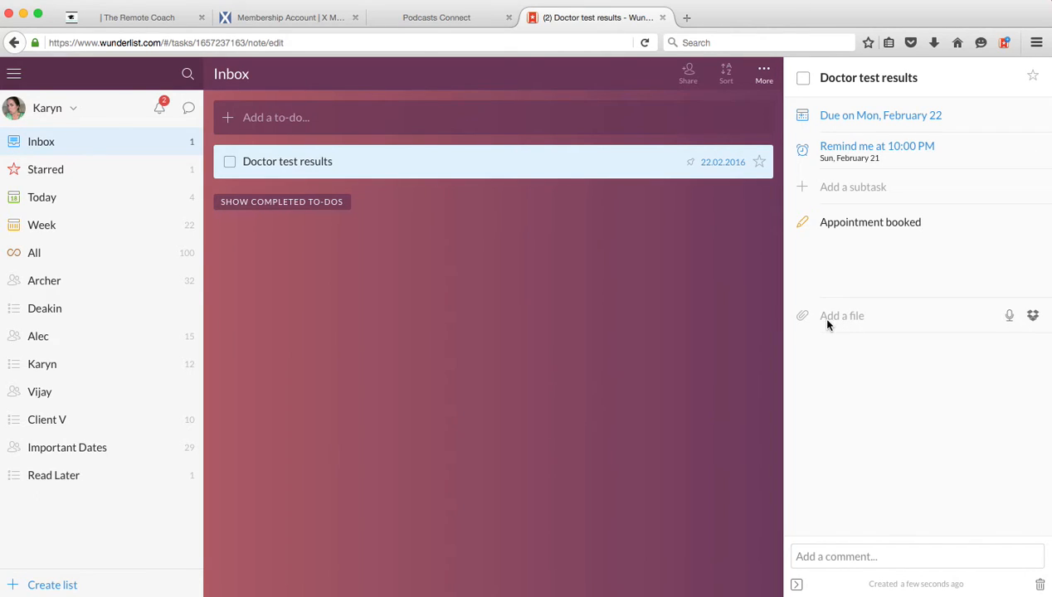
pyautogui.click(370, 168)
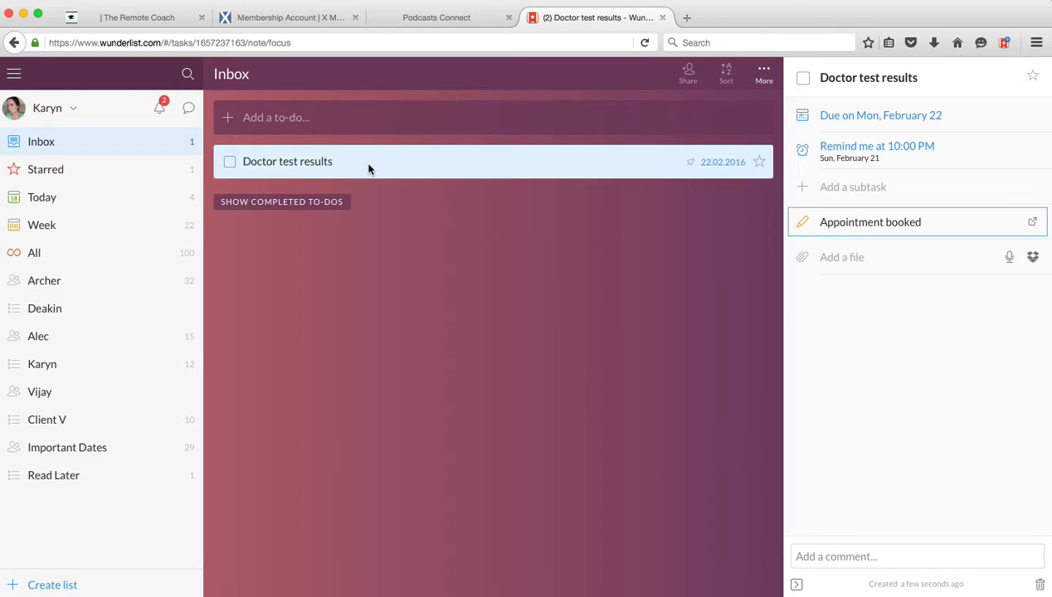
pyautogui.click(401, 169)
pyautogui.click(337, 121)
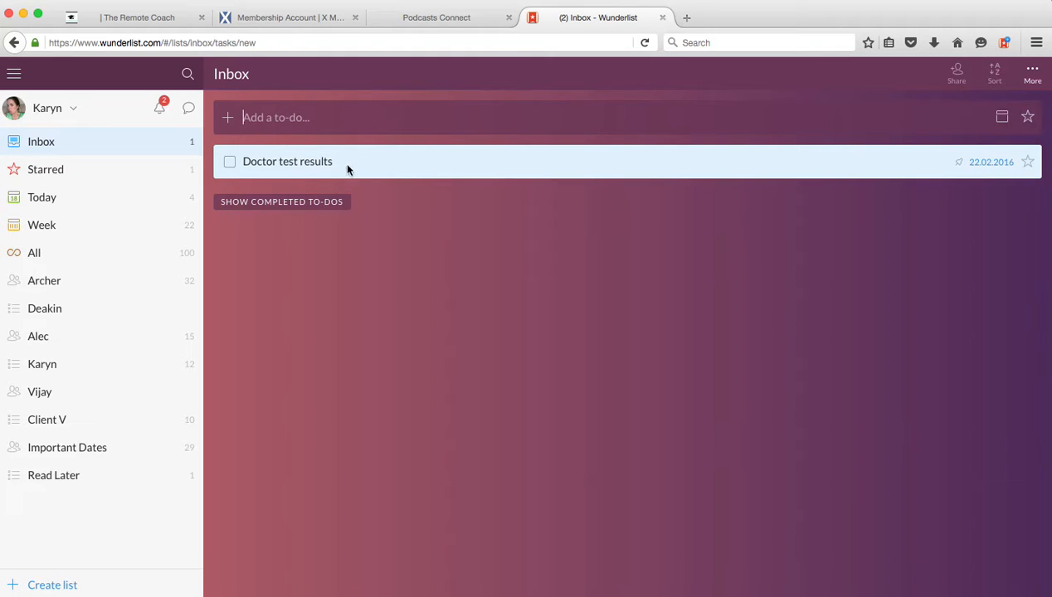
# - Rename the "Doctor test results" to-do as "Doctor test results at 4pm"
pyautogui.doubleClick(286, 158)
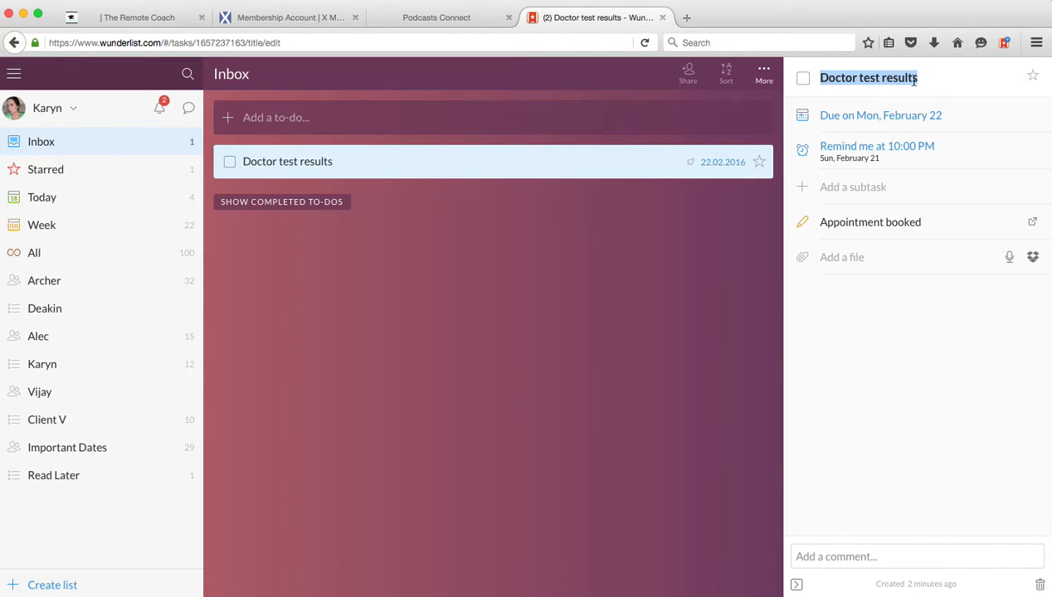
pyautogui.click(922, 77)
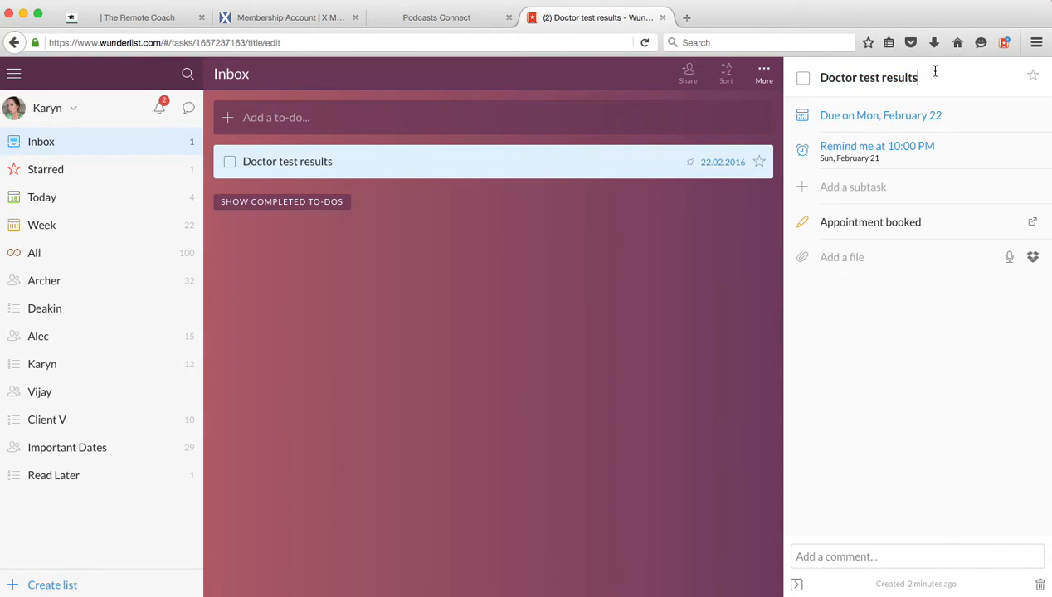
pyautogui.write('at 4pm')
pyautogui.press('Return')
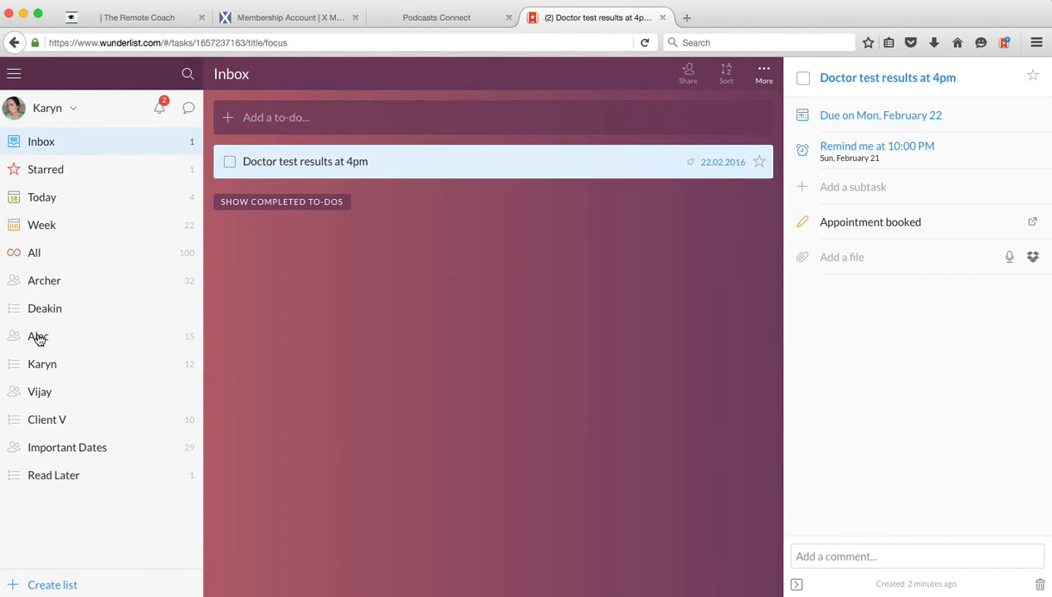
# - Move the "Doctor test results at 4pm" to-do from the Inbox to the third custom list and open that list
pyautogui.moveTo(444, 167); pyautogui.dragTo(62, 338)
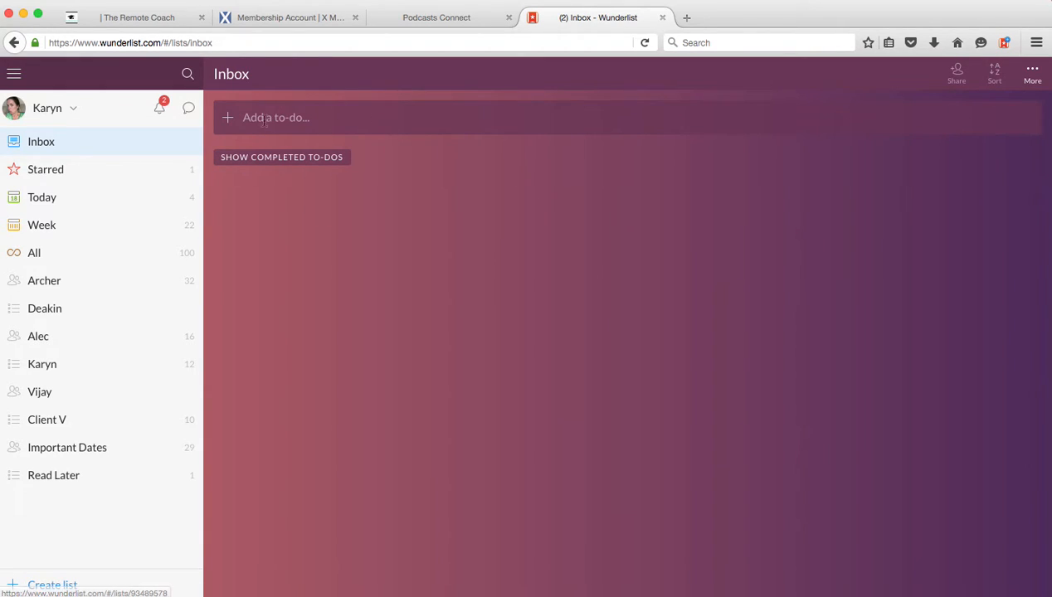
pyautogui.click(39, 342)
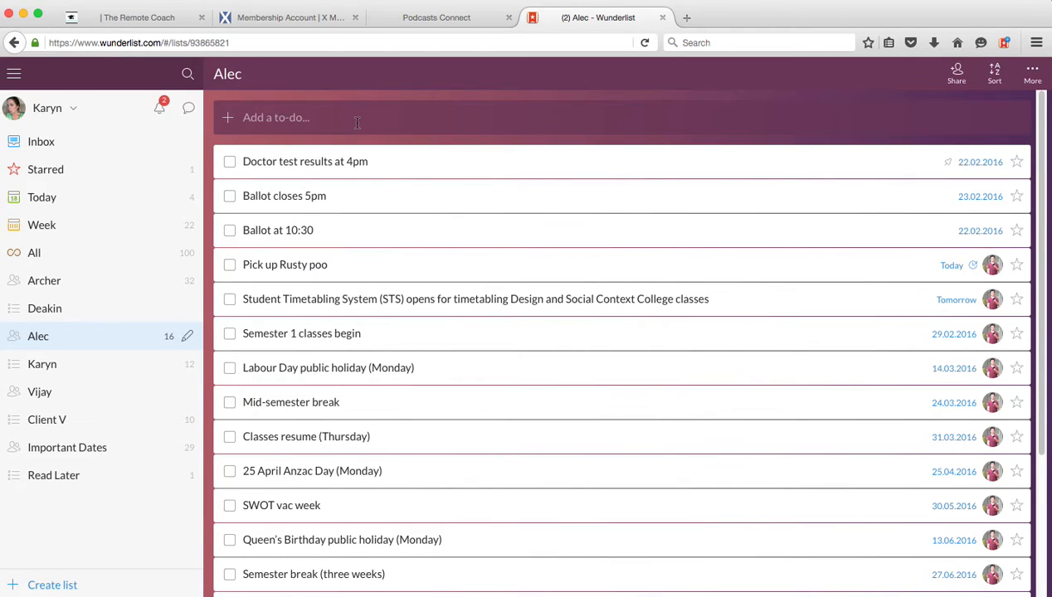
# - Mark "Doctor test results at 4pm" as complete, and restore it from the list's completed to-dos
pyautogui.click(230, 166)
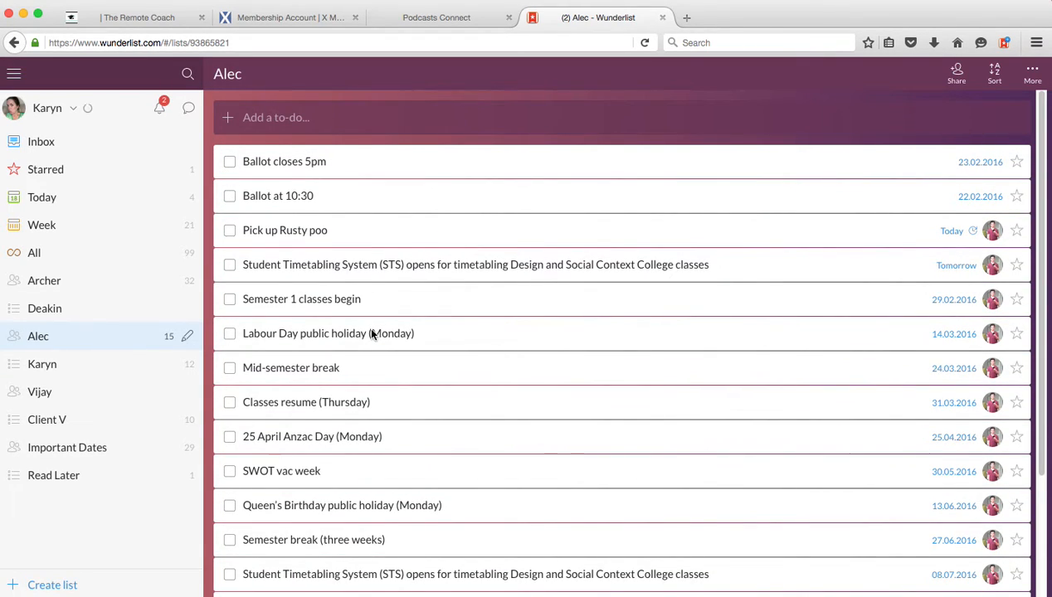
pyautogui.scroll(-3, 373, 333)
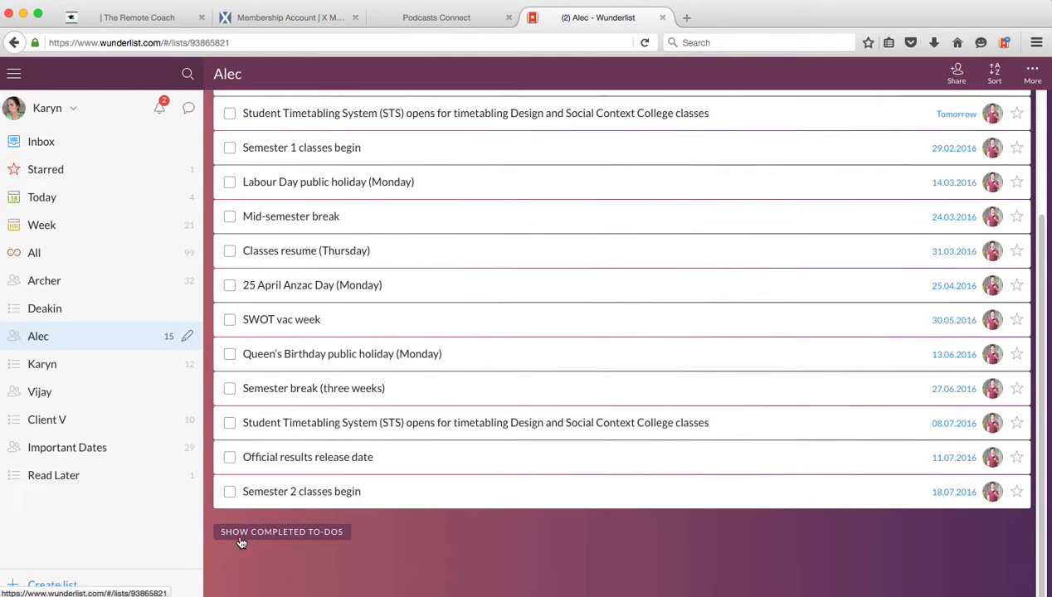
pyautogui.click(277, 533)
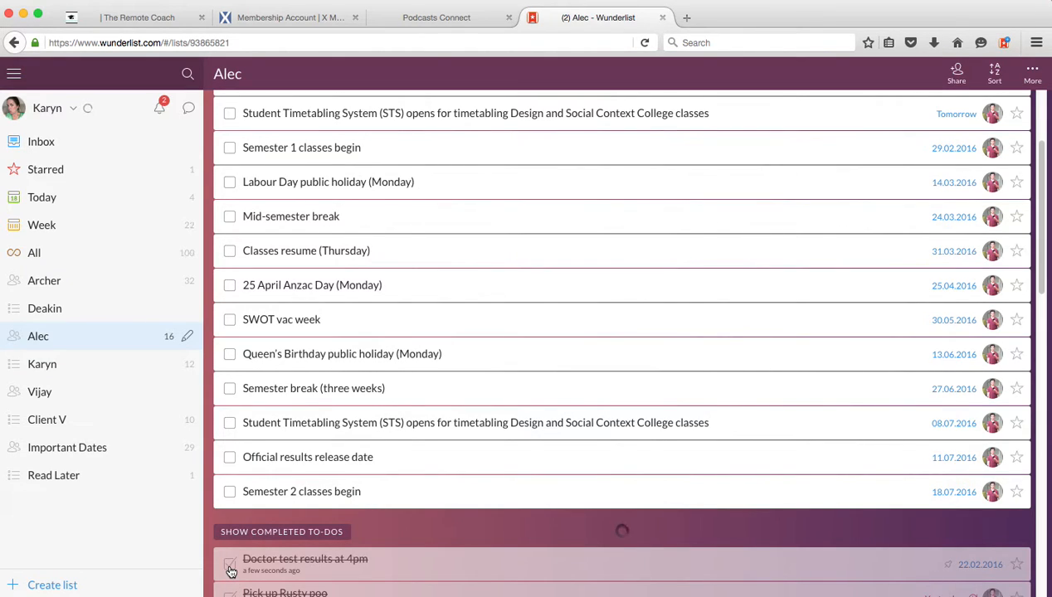
pyautogui.click(230, 566)
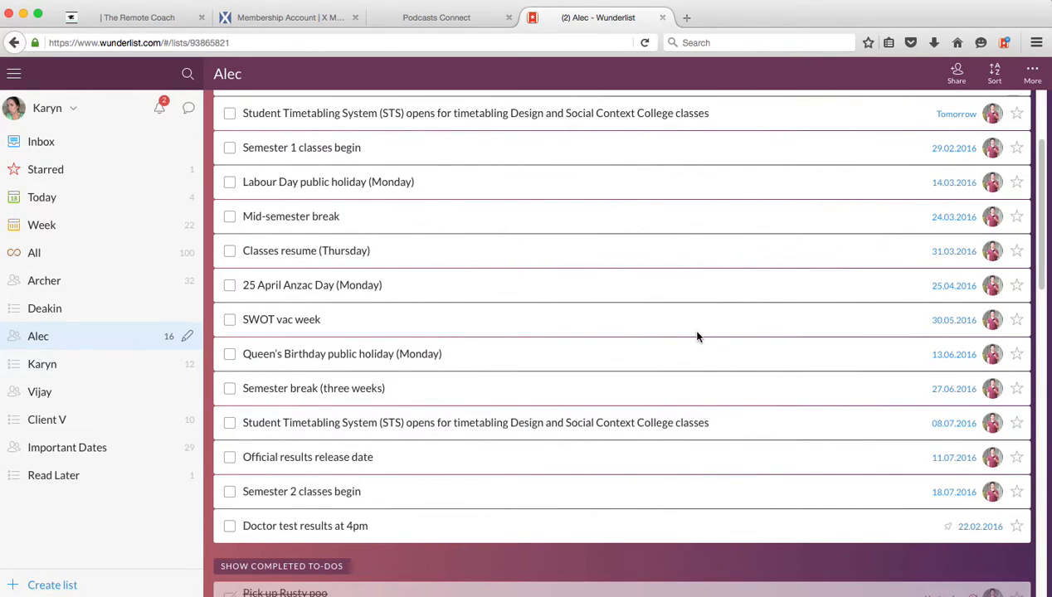
# - Review the current list's to-dos, view the first custom list, and return to the third custom list
pyautogui.scroll(-2, 695, 338)
pyautogui.scroll(6, 695, 342)
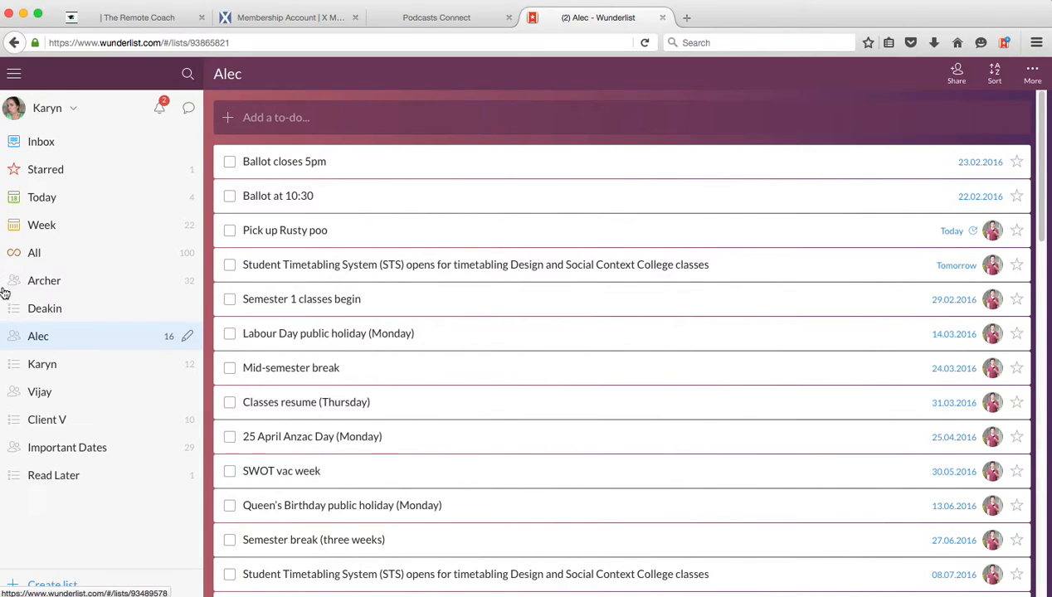
pyautogui.click(45, 284)
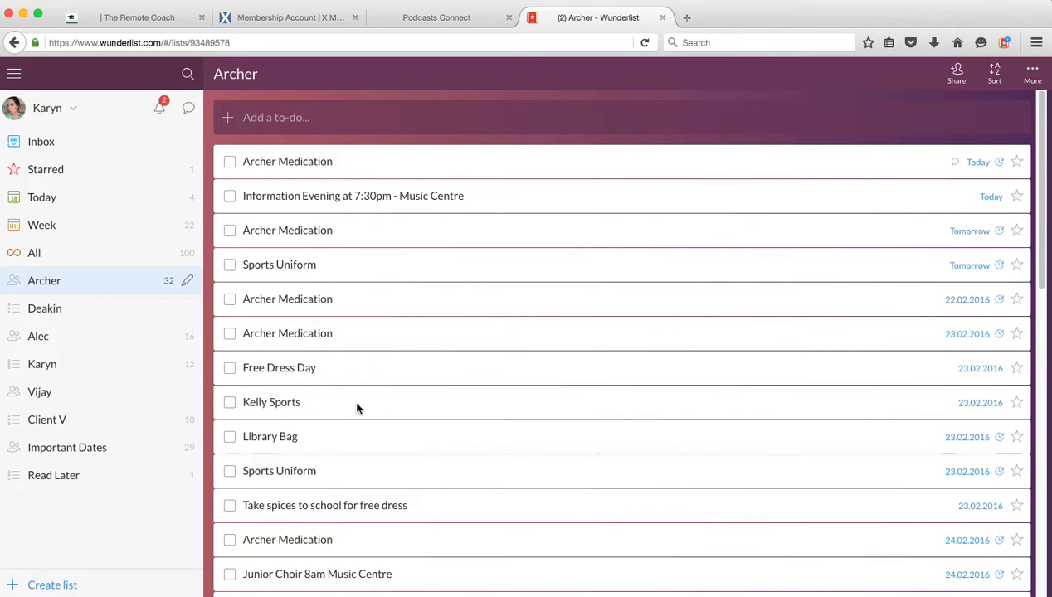
pyautogui.click(37, 338)
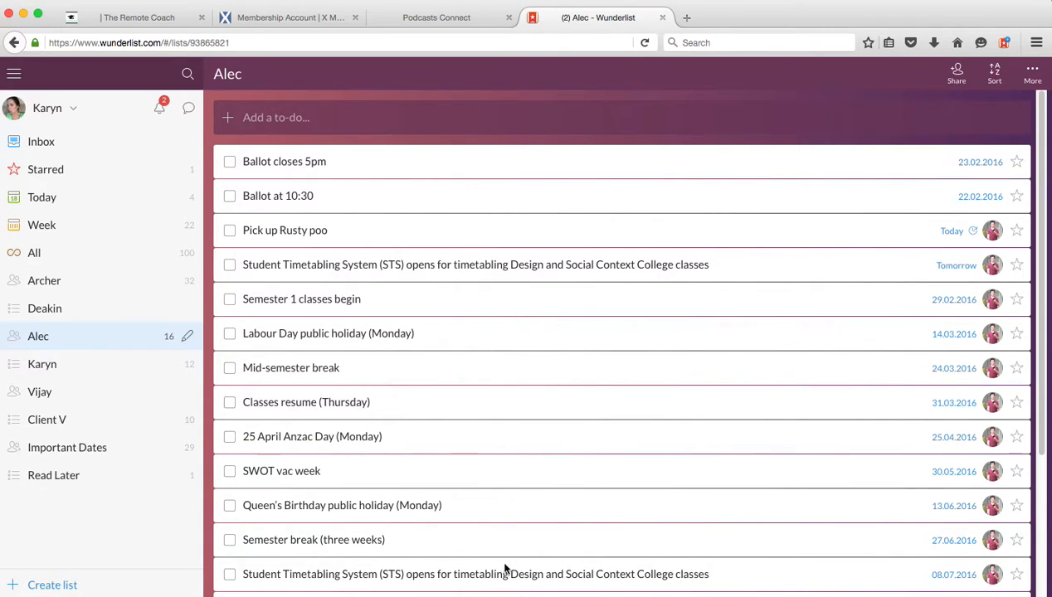
# - Sort the current list's to-dos by due date, and review the available sorting options
pyautogui.click(998, 76)
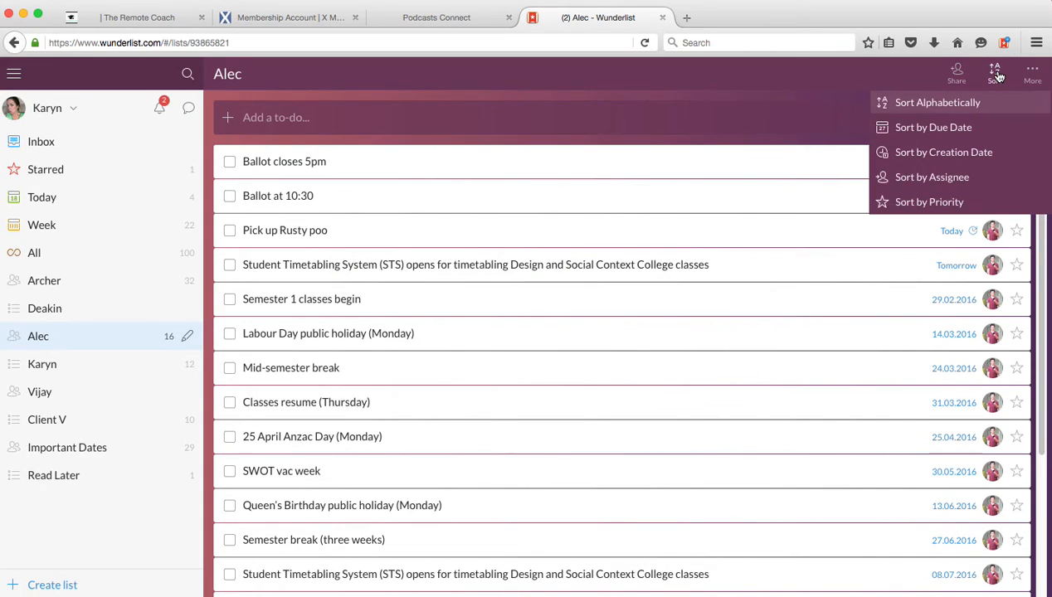
pyautogui.click(922, 129)
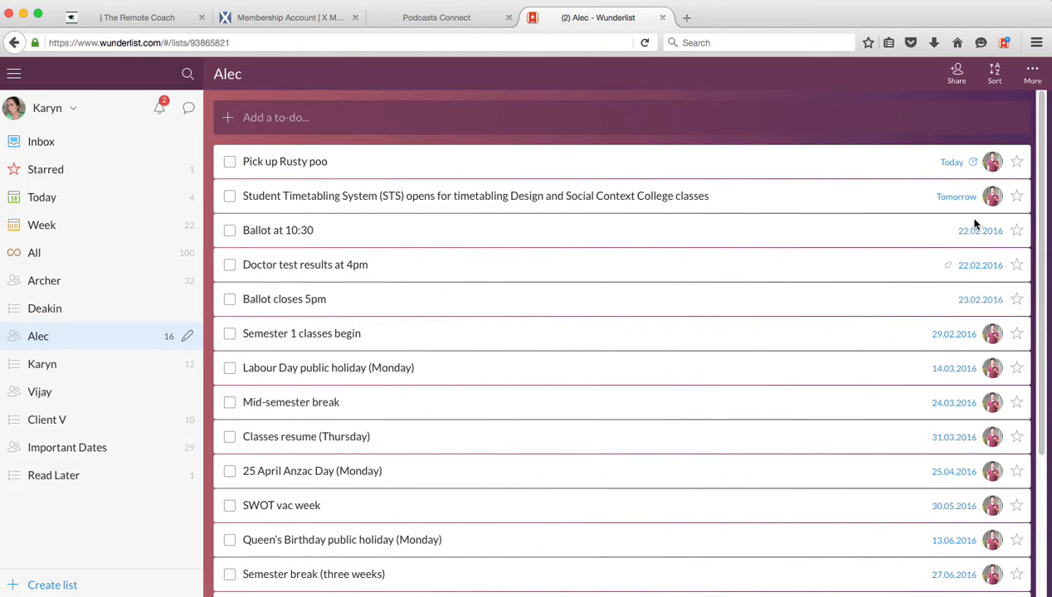
pyautogui.click(996, 78)
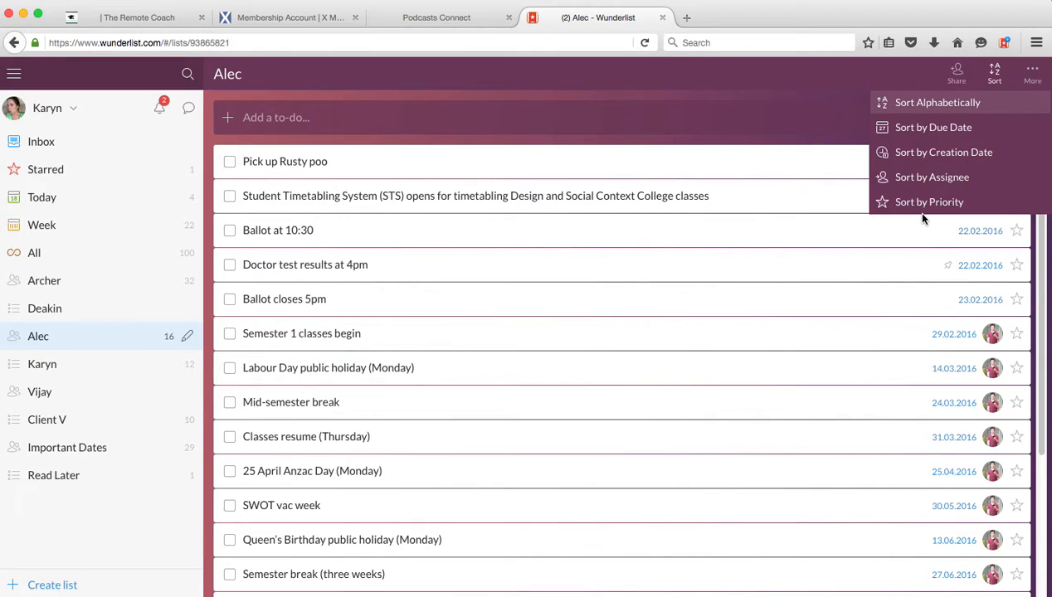
pyautogui.click(765, 109)
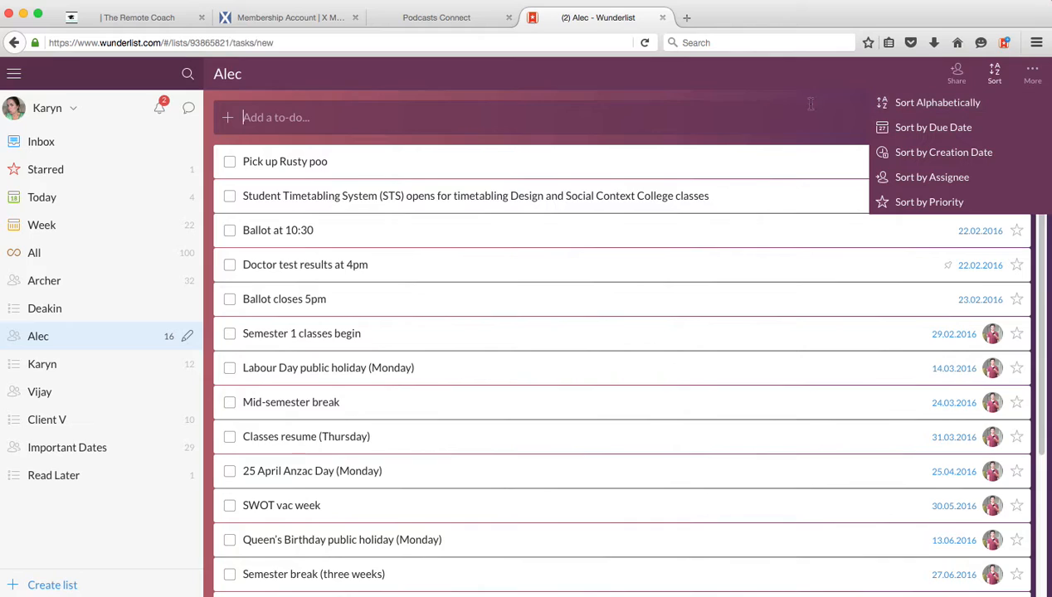
# - Review the current list's members in its sharing settings, and star the "Student Timetabling System (STS)" to-do due tomorrow
pyautogui.click(960, 81)
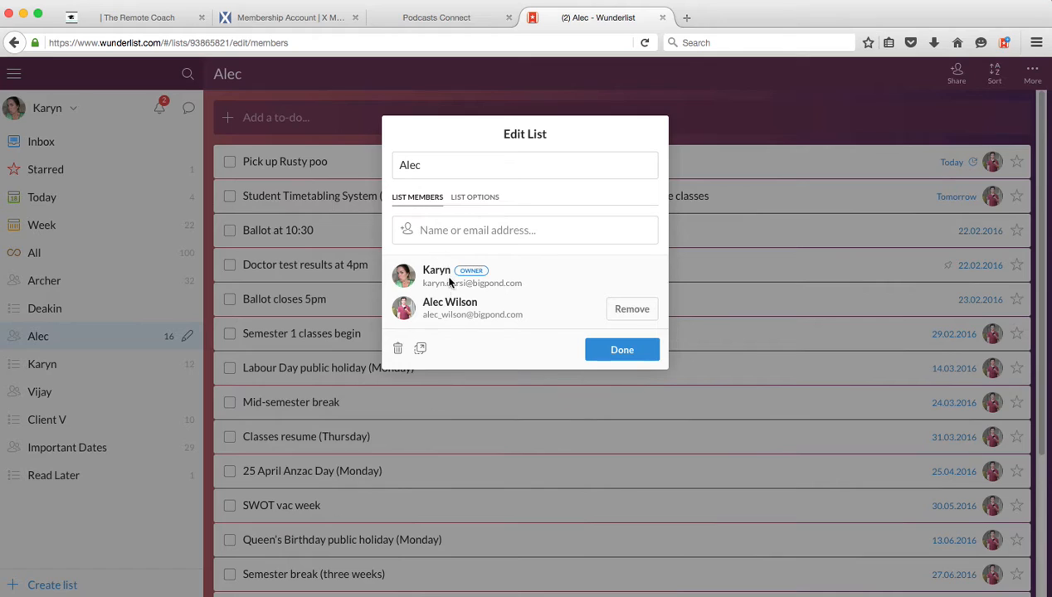
pyautogui.click(623, 349)
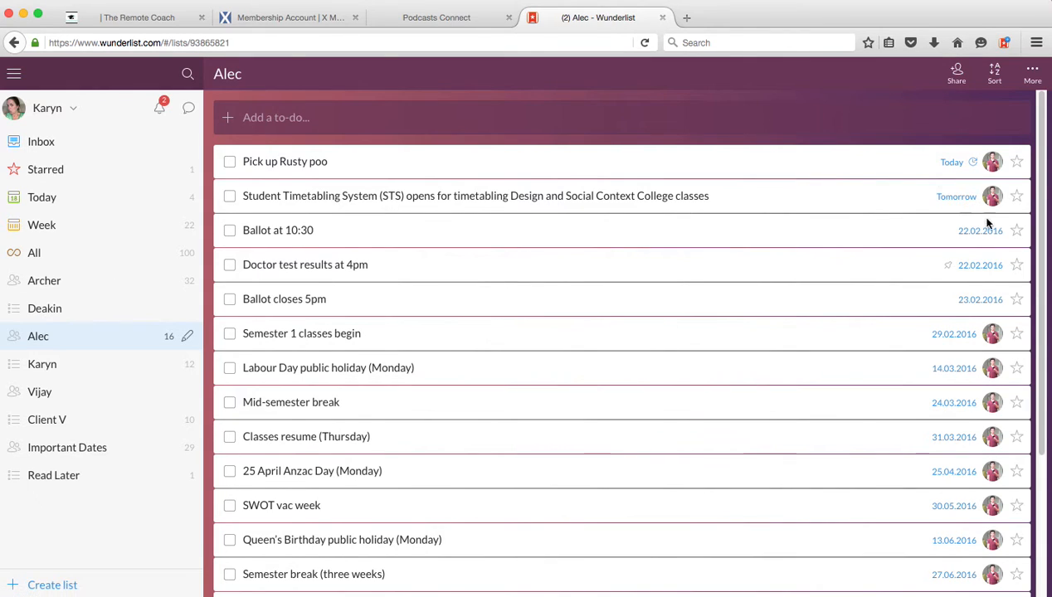
pyautogui.click(1018, 197)
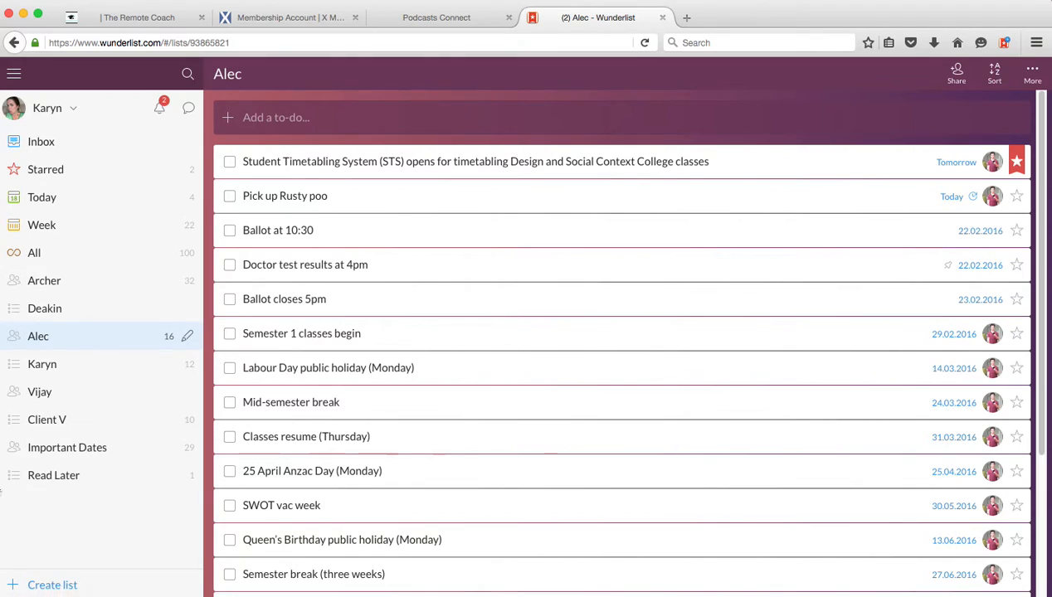
# - Create a list named "Client W" and place it directly below "Client V" in the list order
pyautogui.click(53, 586)
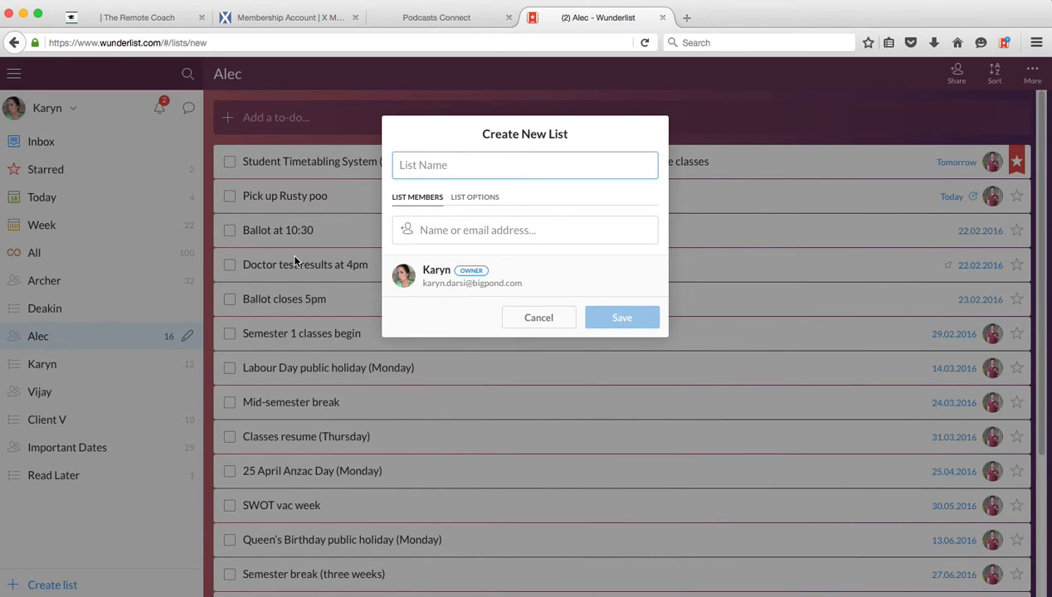
pyautogui.write('Client W')
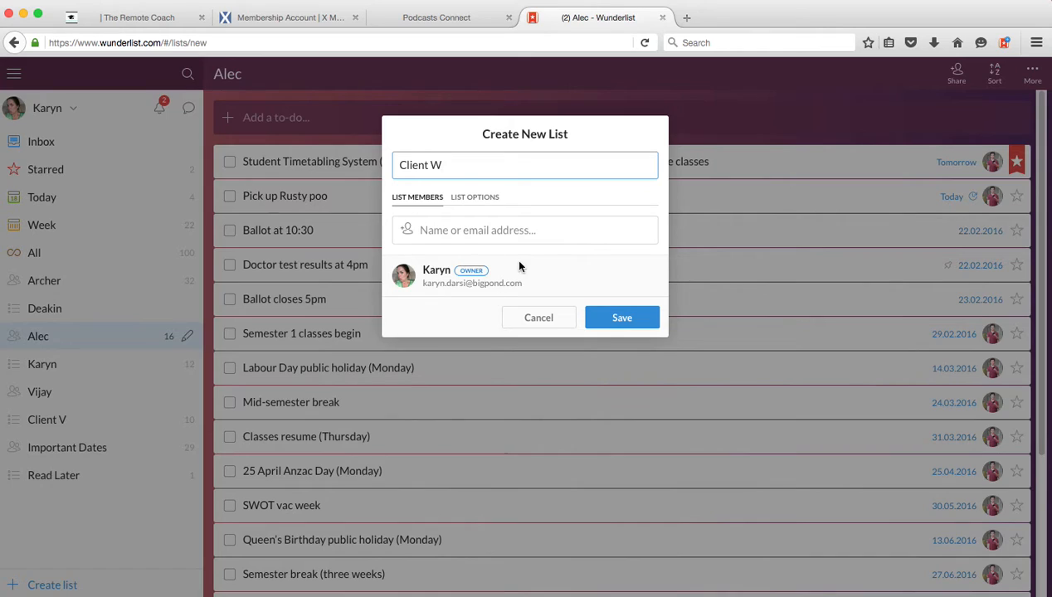
pyautogui.click(470, 200)
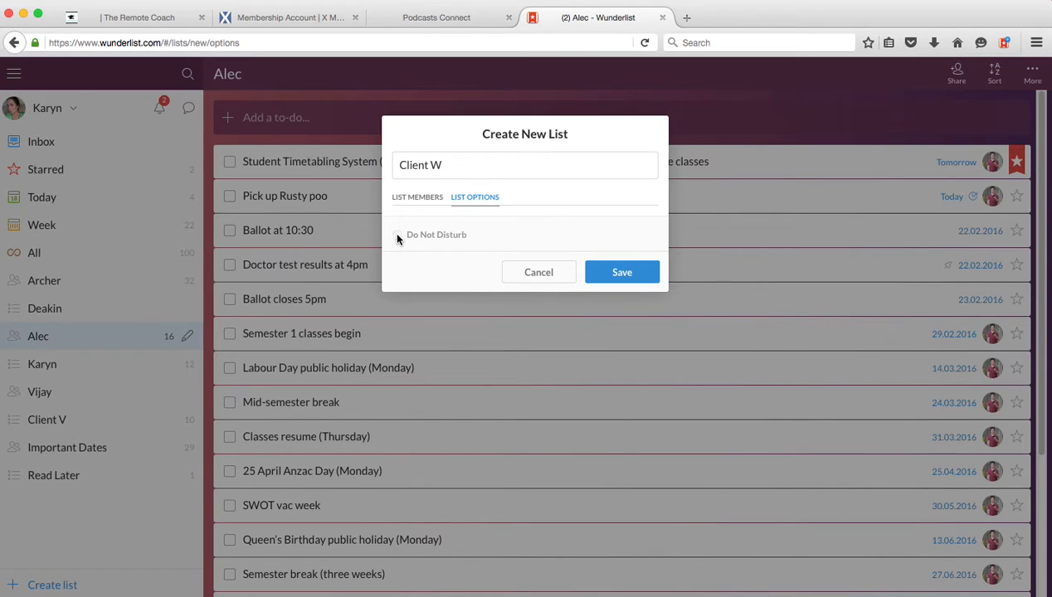
pyautogui.click(406, 201)
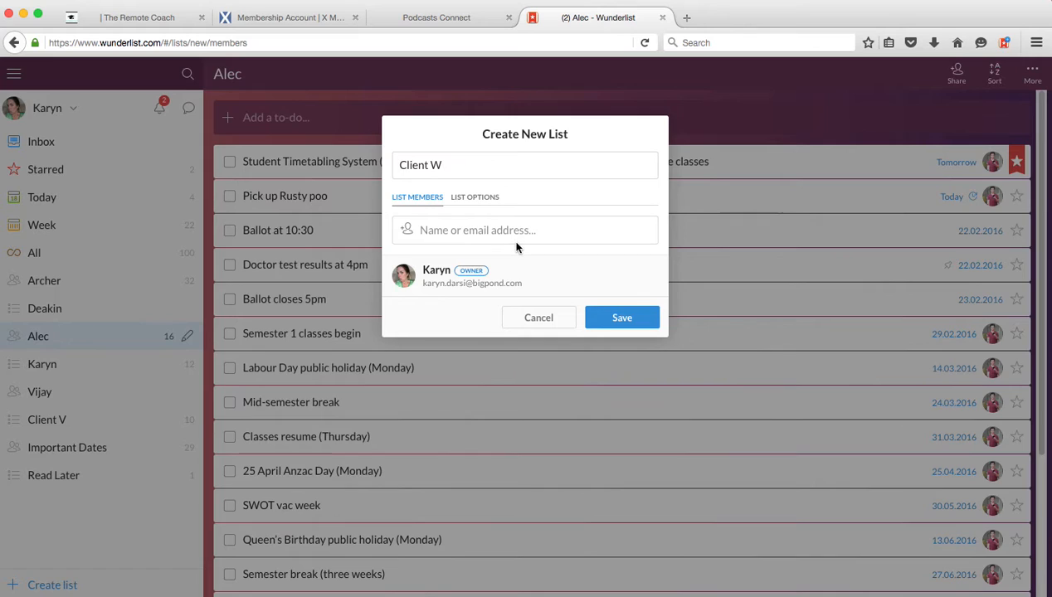
pyautogui.click(617, 318)
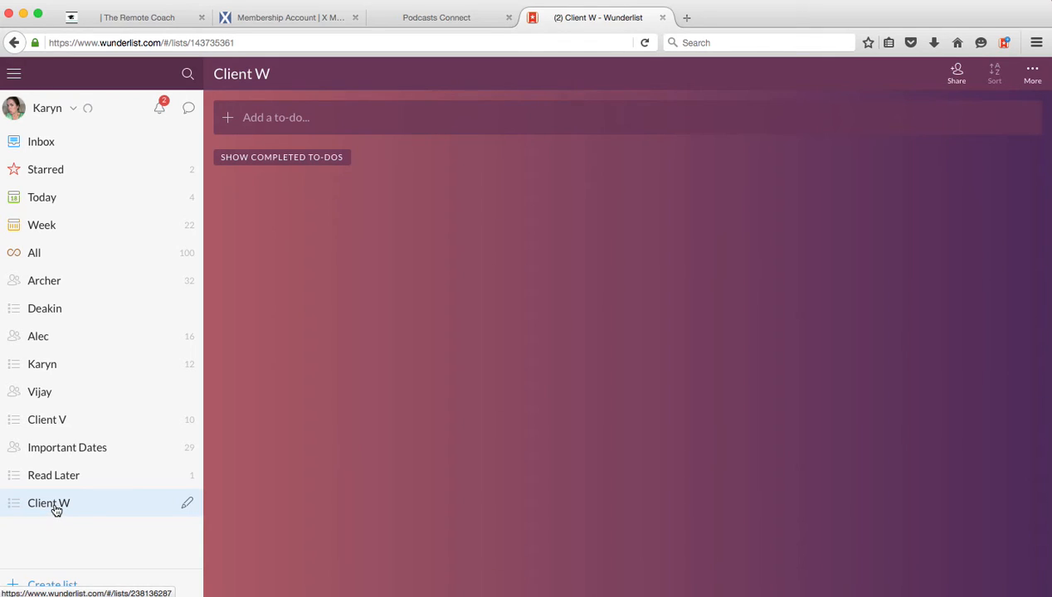
pyautogui.moveTo(57, 504); pyautogui.dragTo(48, 439)
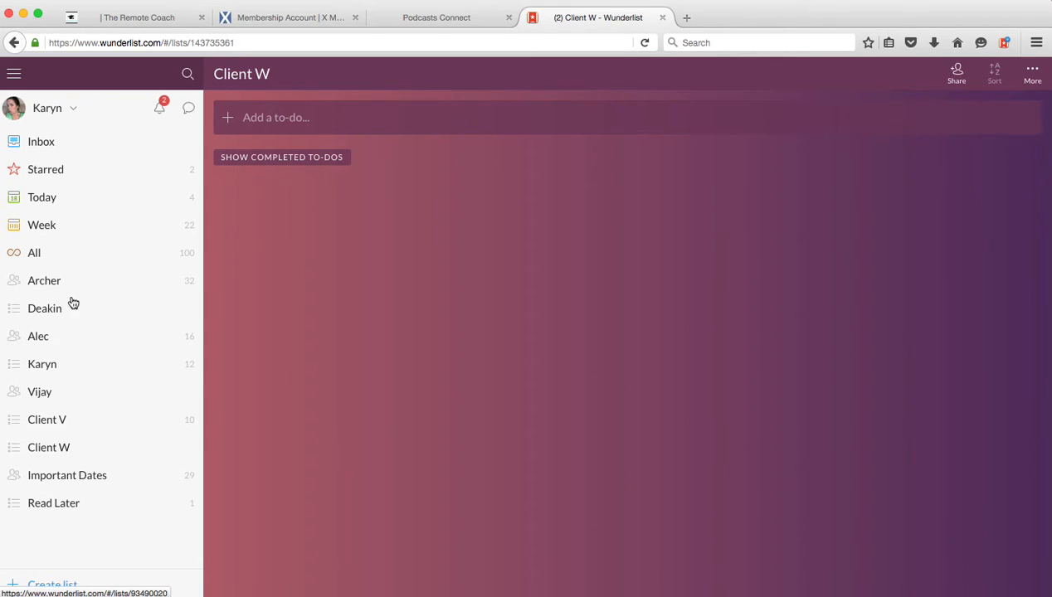
# - Show the to-dos of all lists, view the additional list actions, and activate the search
pyautogui.click(35, 260)
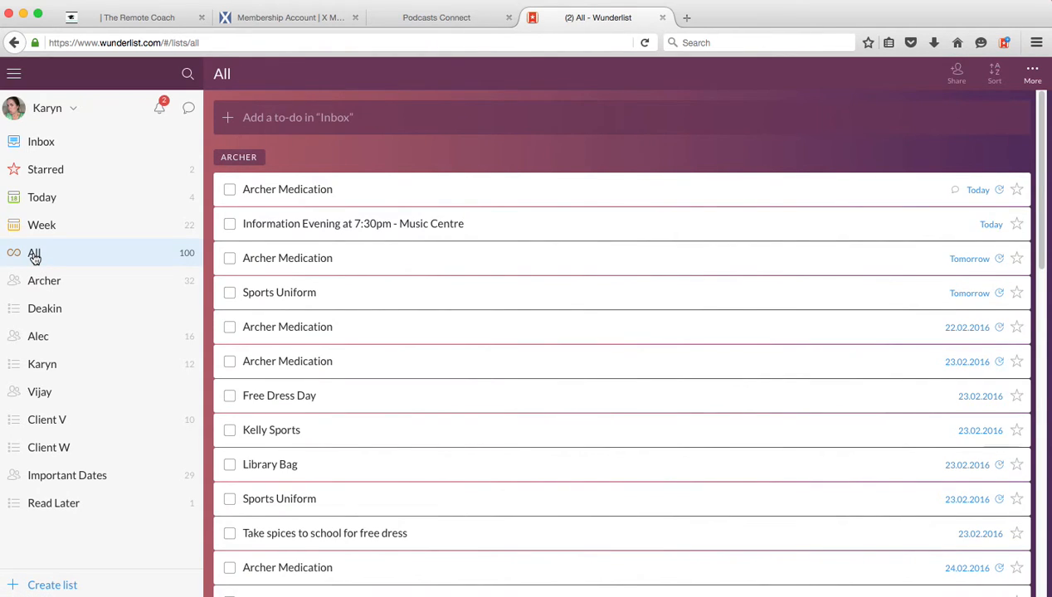
pyautogui.click(1033, 75)
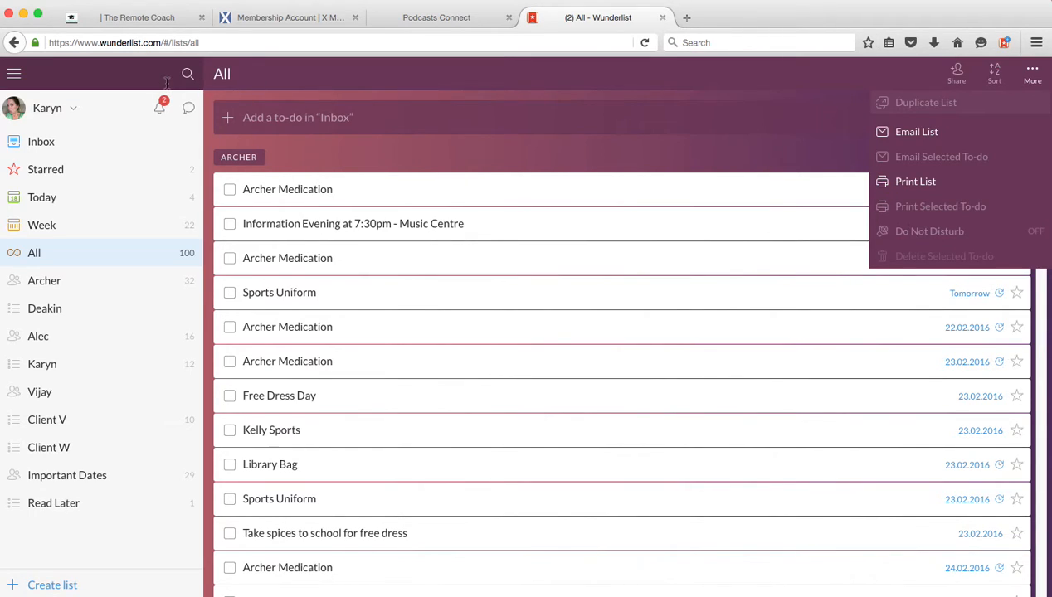
pyautogui.click(80, 76)
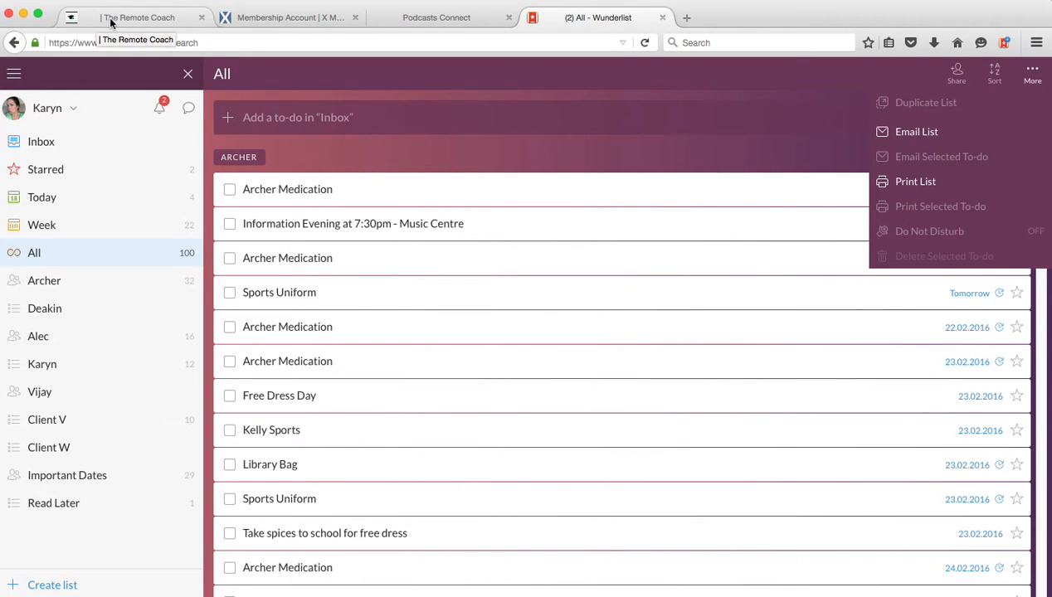
# - View the Add to Wunderlist browser extension's popup and its Firefox add-on page, and return to Wunderlist
pyautogui.click(1005, 44)
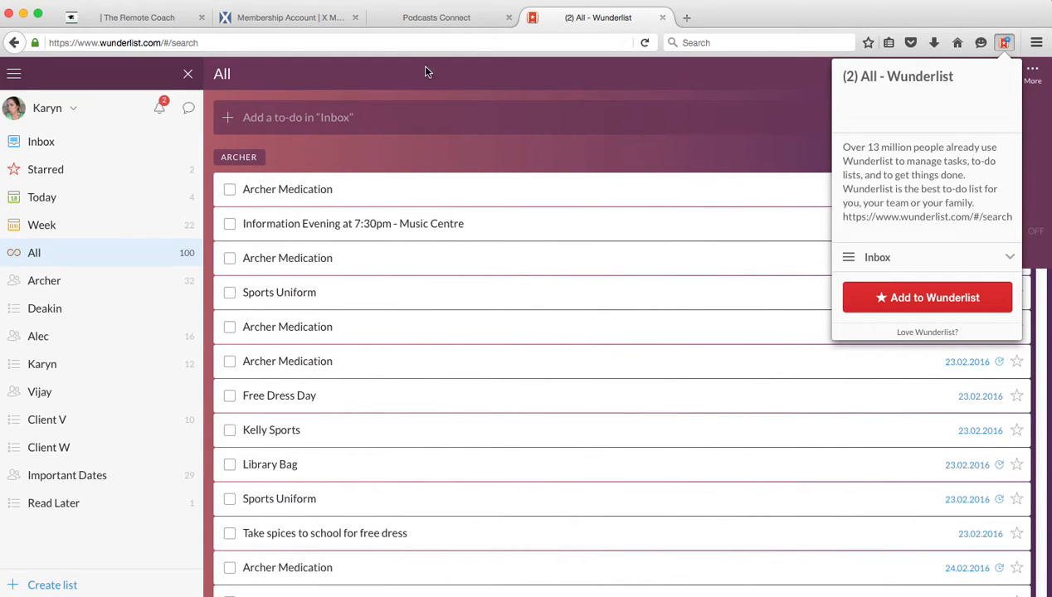
pyautogui.click(395, 70)
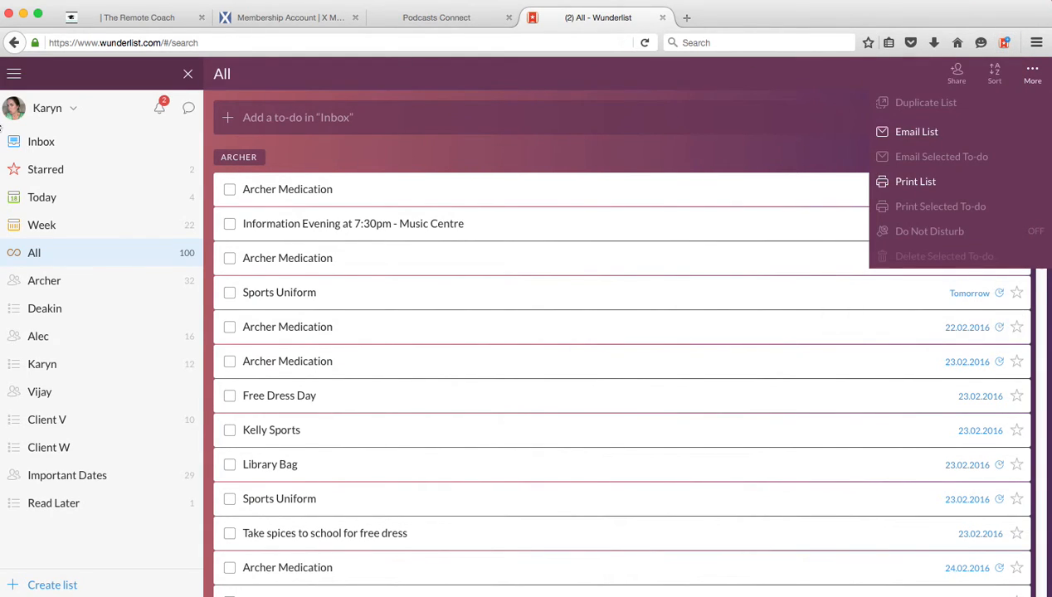
pyautogui.click(73, 111)
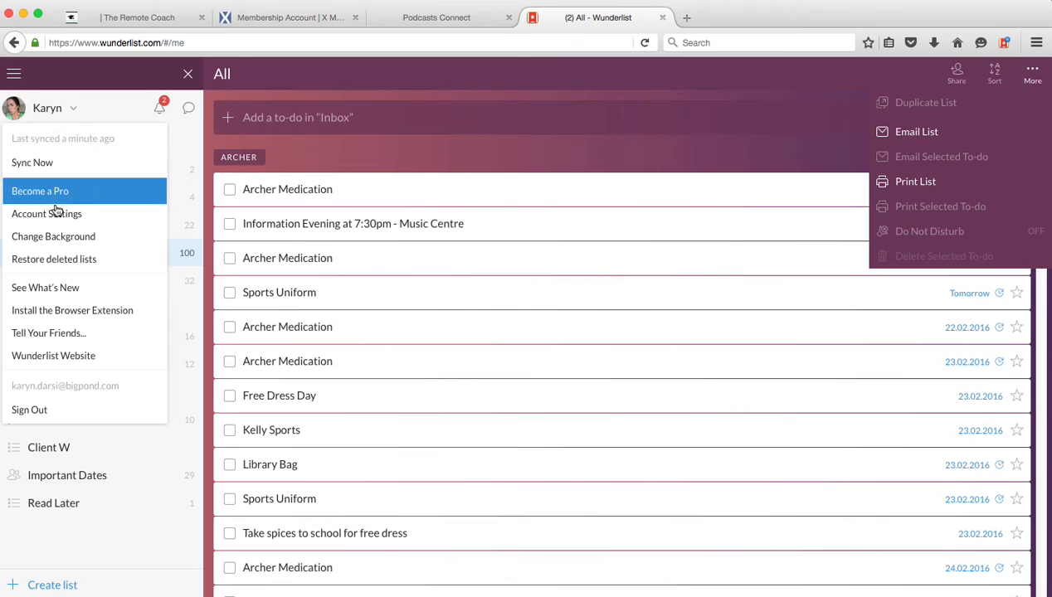
pyautogui.click(73, 312)
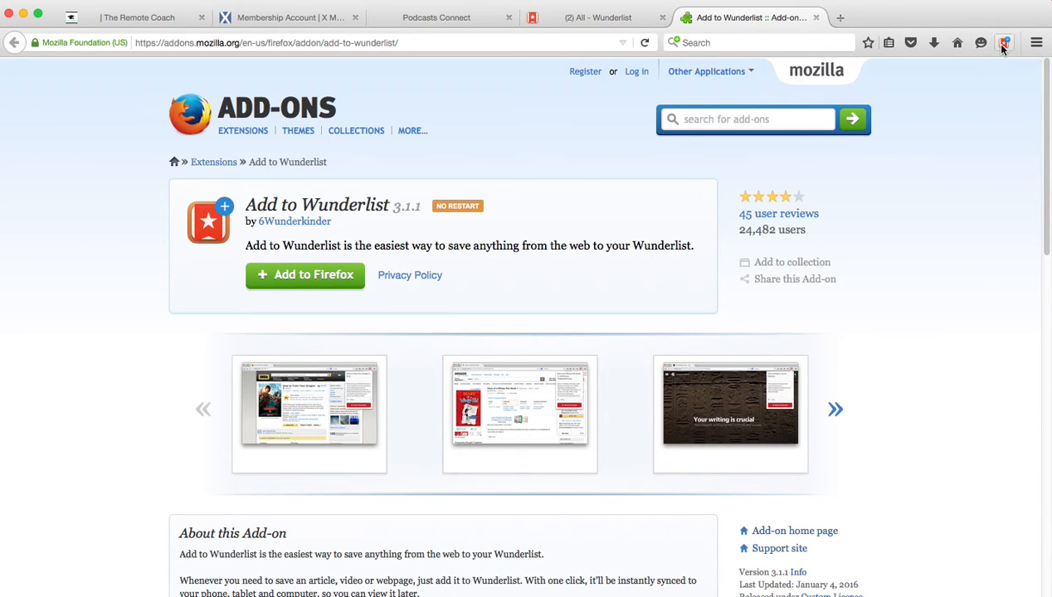
pyautogui.click(564, 18)
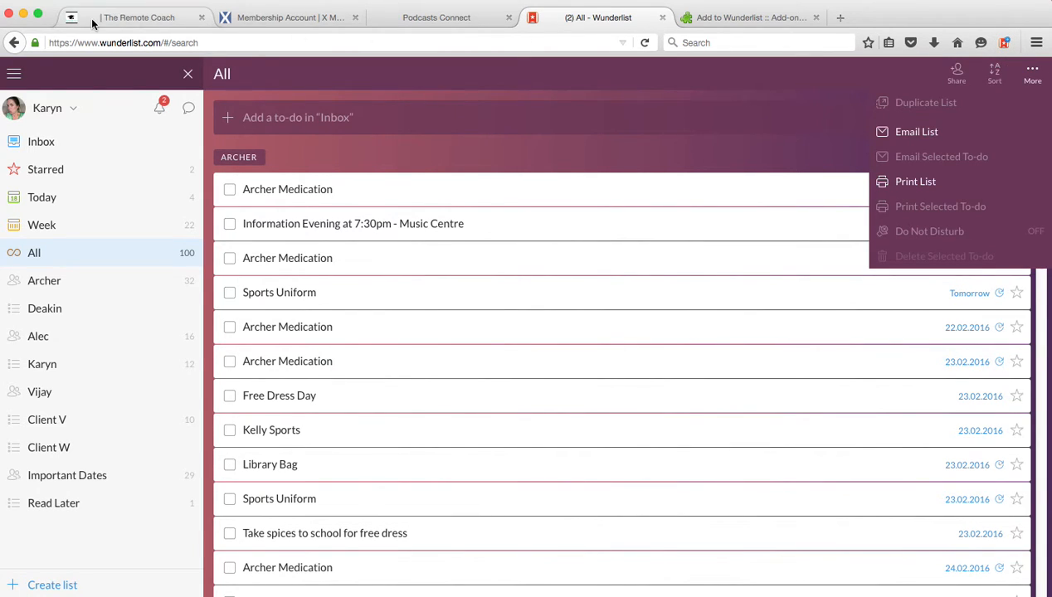
# - Save "Five Easy Ways to Save Money on Text Books" from The Remote Coach site to Read Later with Add to Wunderlist, and open that list
pyautogui.click(142, 18)
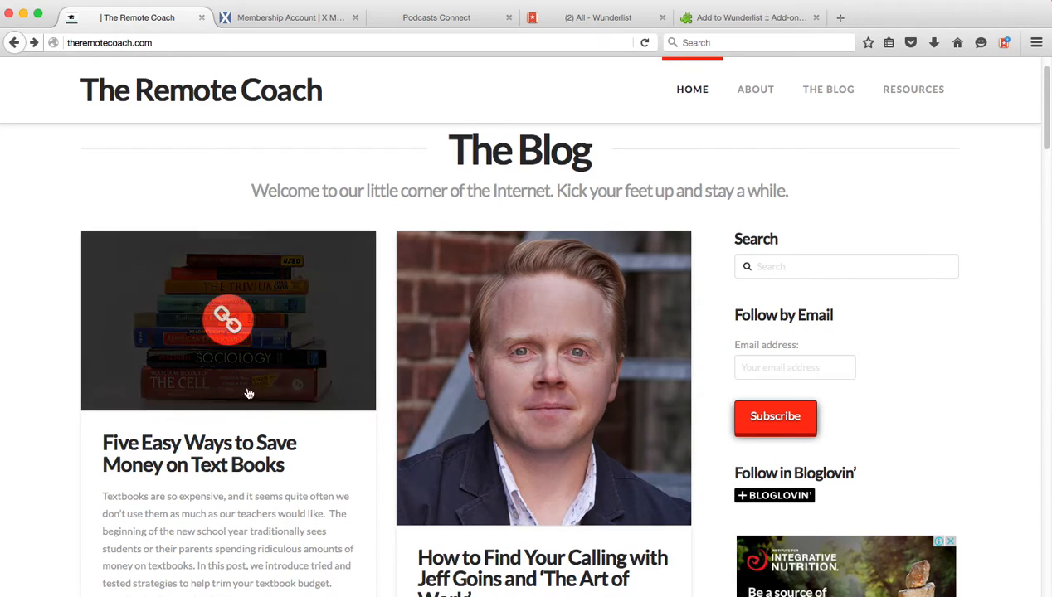
pyautogui.click(1005, 42)
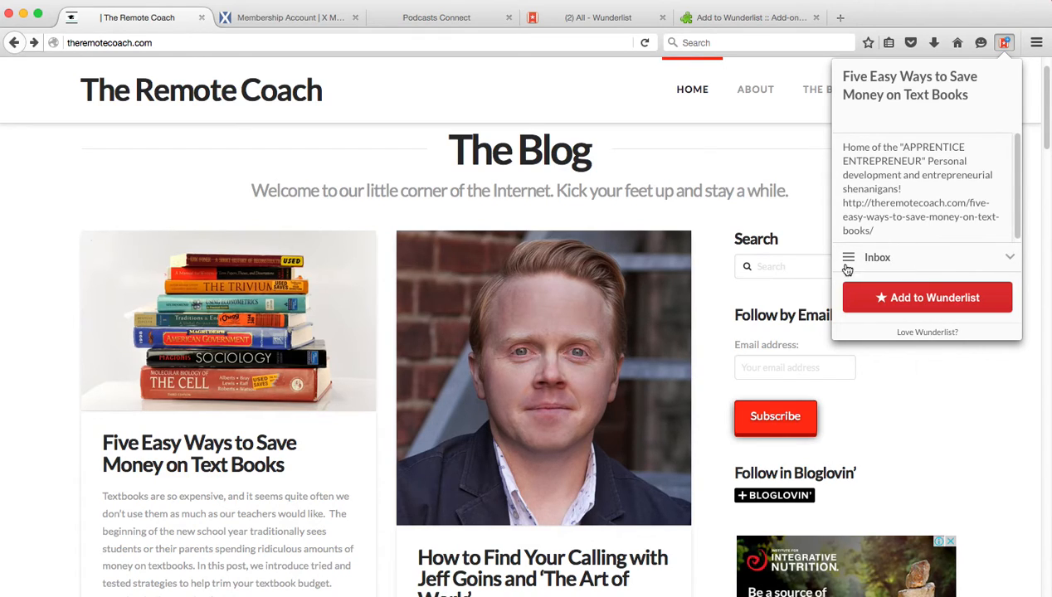
pyautogui.click(1009, 258)
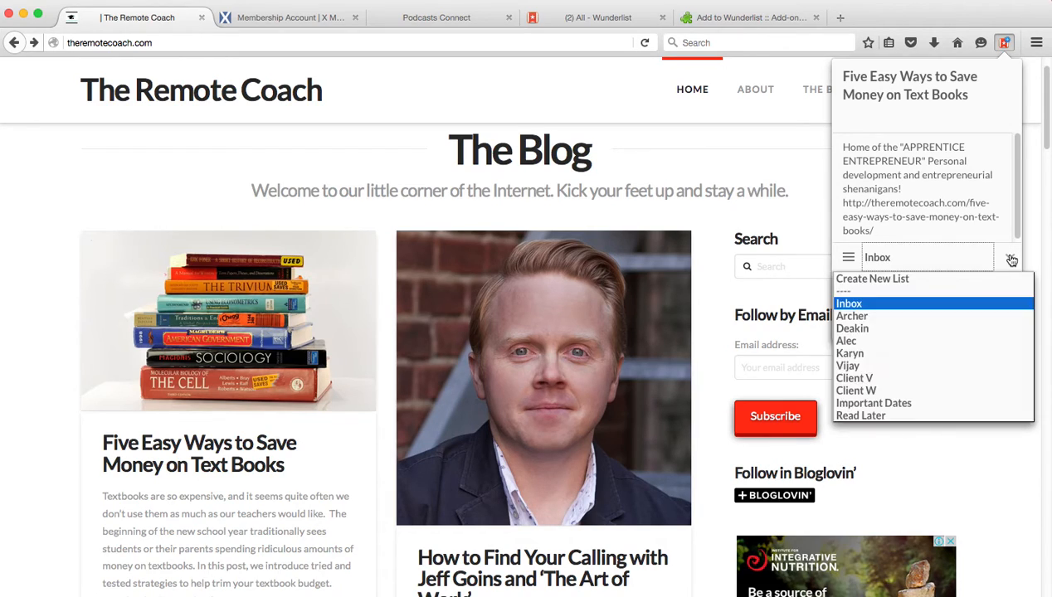
pyautogui.click(883, 416)
pyautogui.click(938, 299)
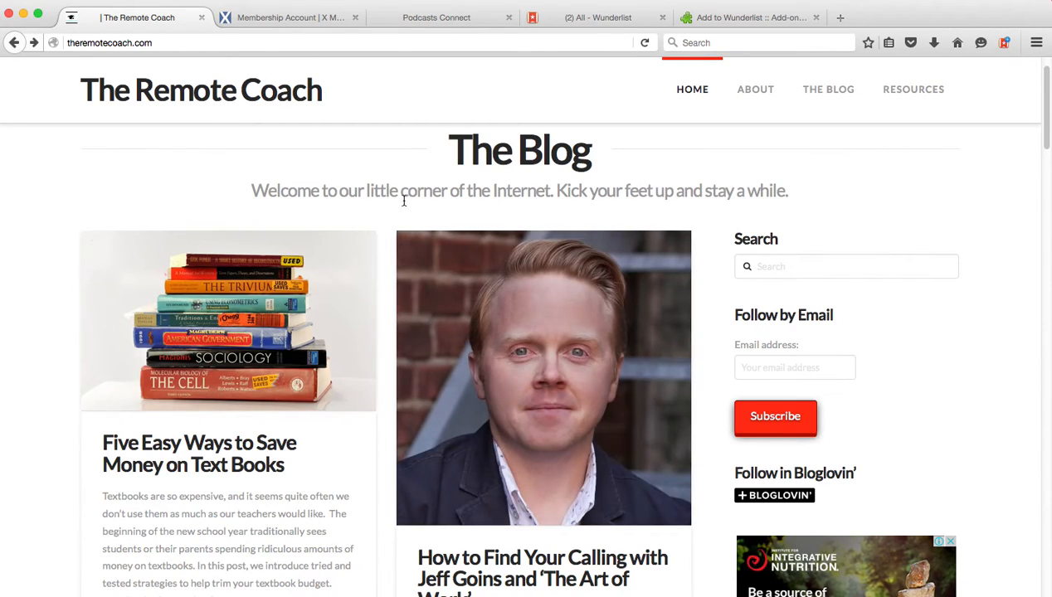
pyautogui.click(588, 20)
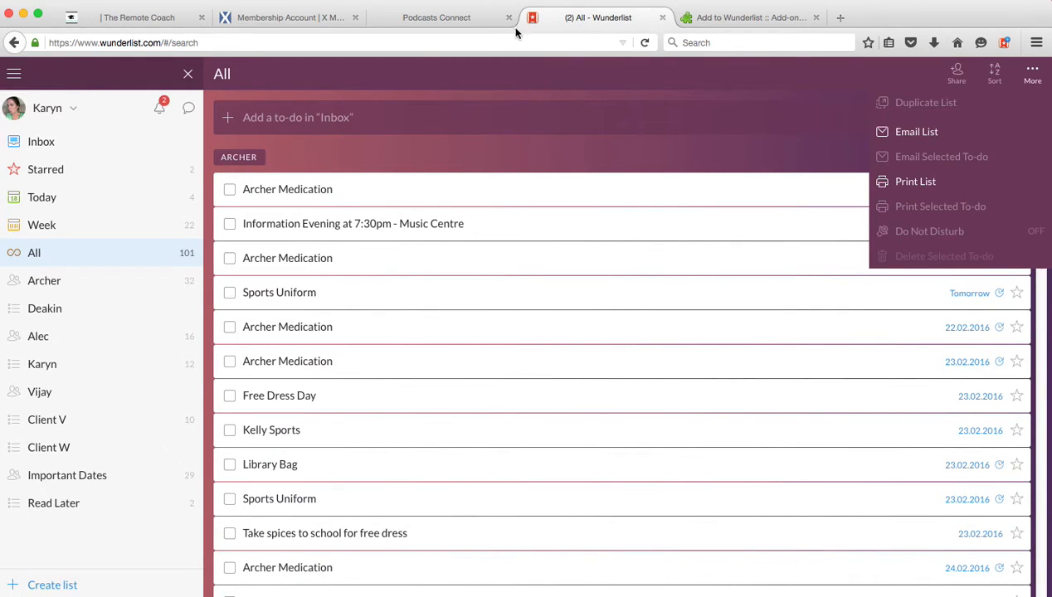
pyautogui.click(53, 505)
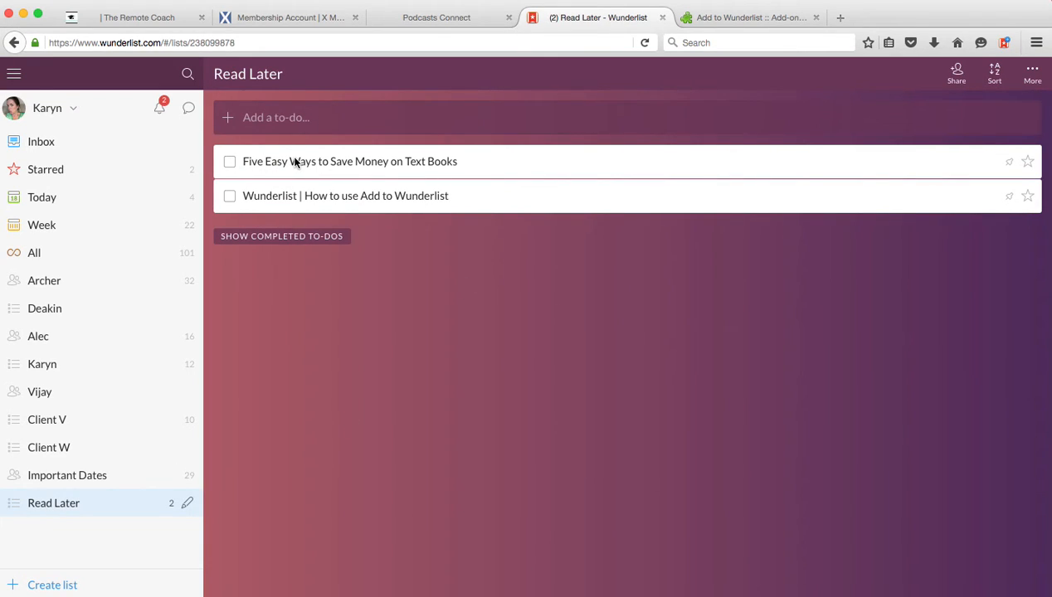
# - Collapse and re-expand the list sidebar, and sync the account
pyautogui.click(14, 76)
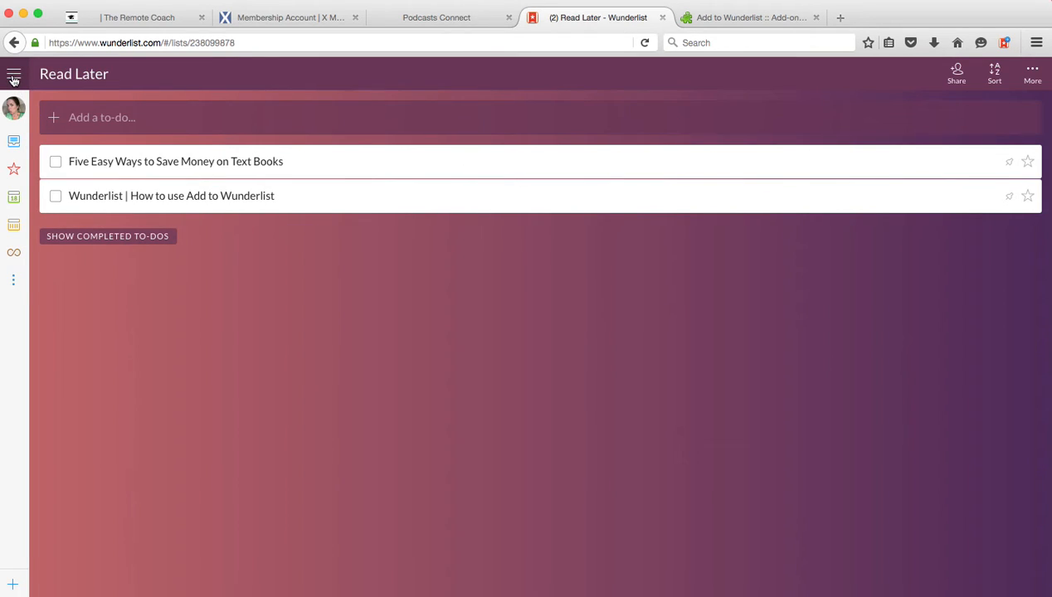
pyautogui.click(13, 77)
pyautogui.click(73, 108)
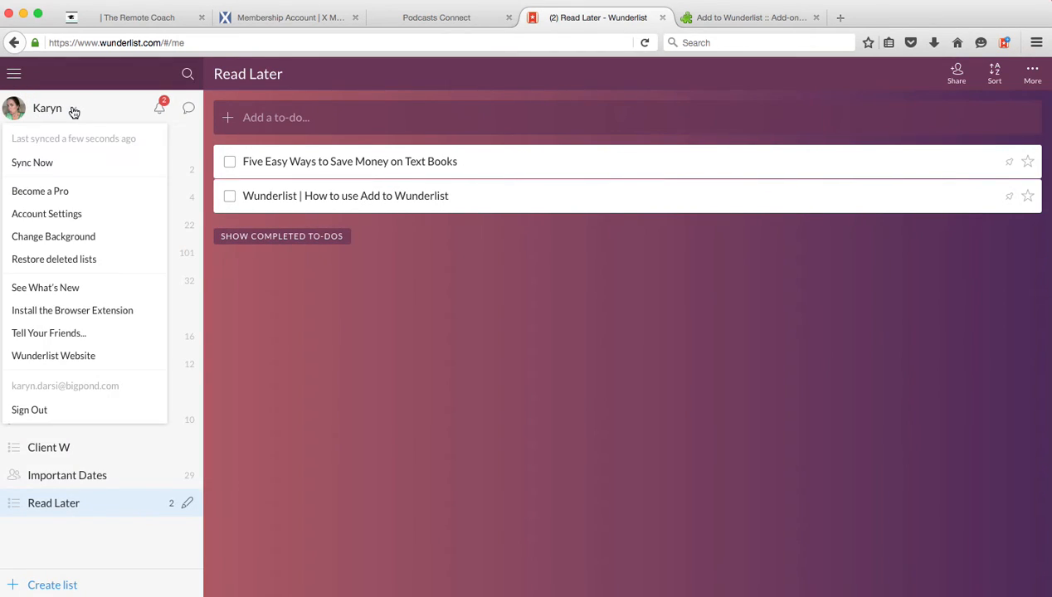
pyautogui.click(42, 165)
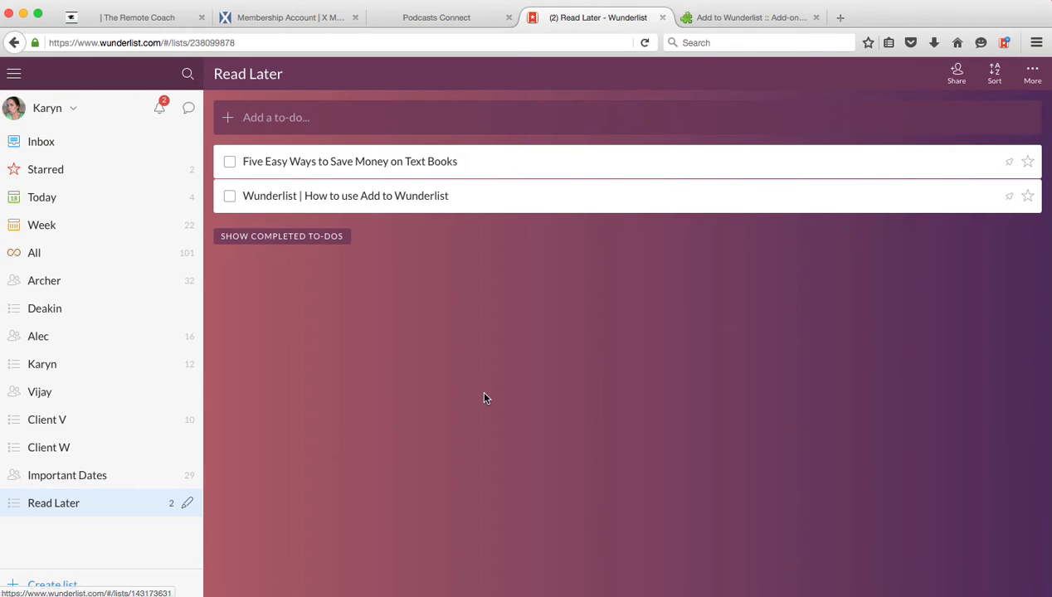
# - Open the details of the "Five Easy Ways to Save Money on Text Books" to-do, and examine the account, shortcut and smart list settings
pyautogui.doubleClick(395, 162)
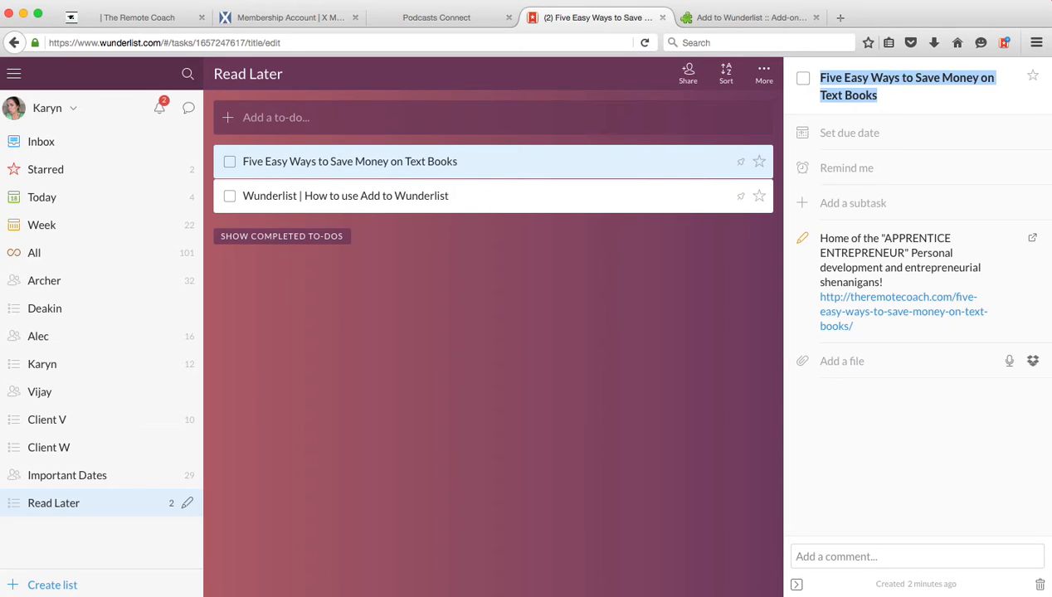
pyautogui.click(74, 112)
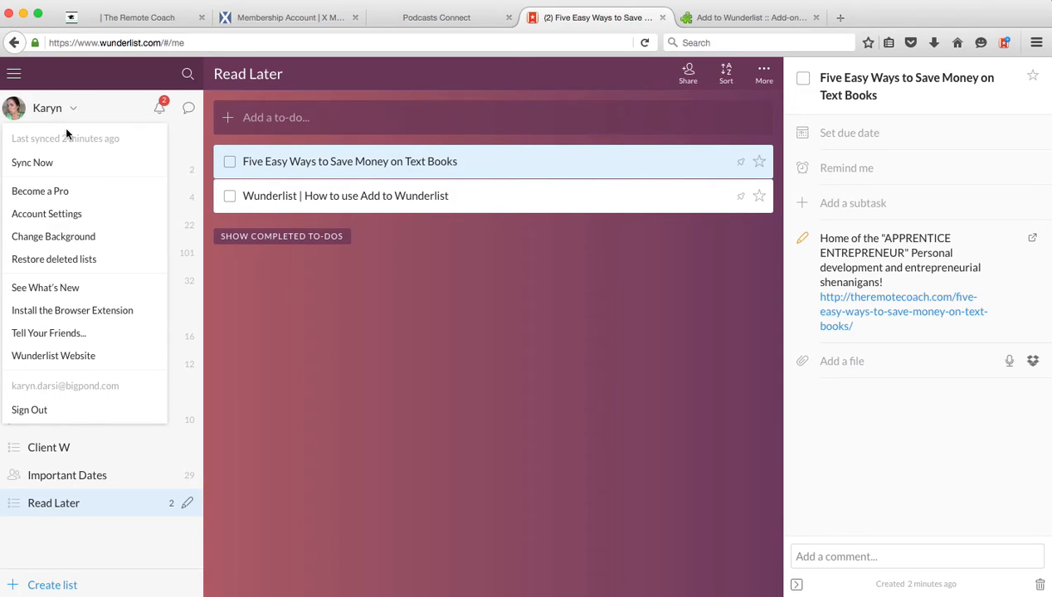
pyautogui.click(47, 215)
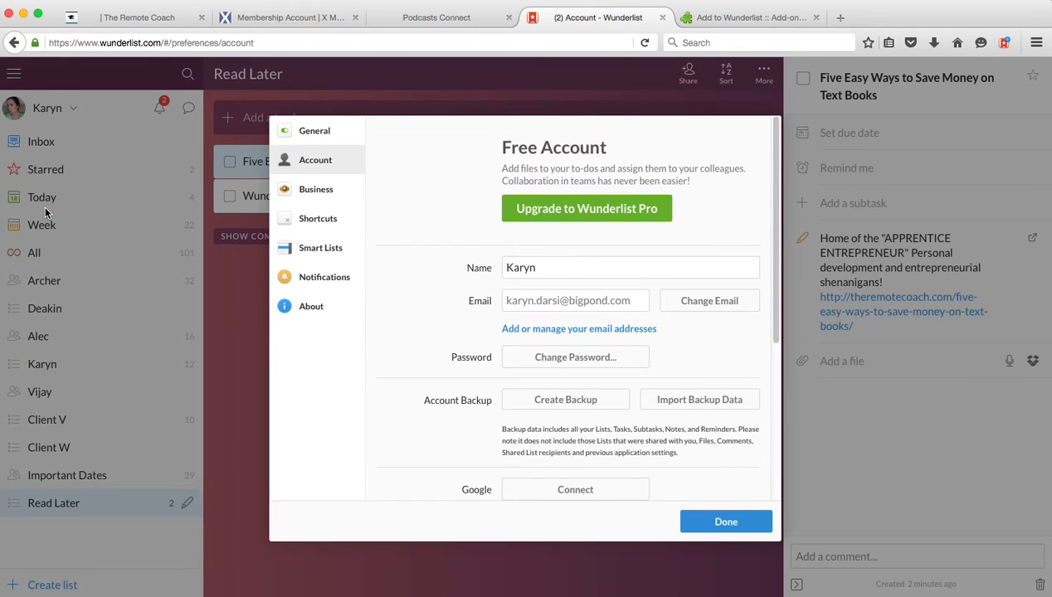
pyautogui.click(319, 220)
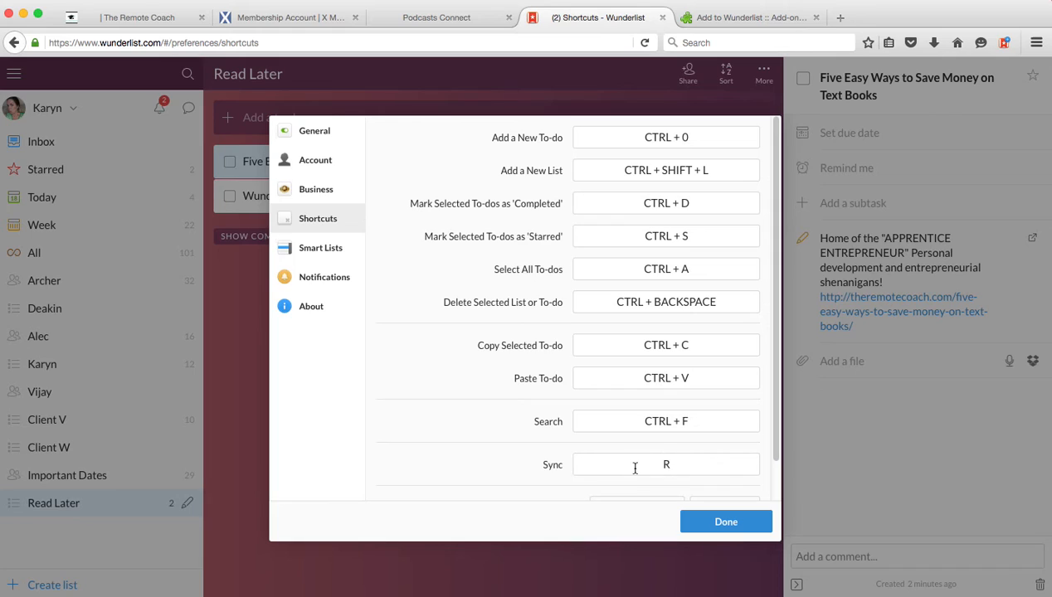
pyautogui.click(325, 252)
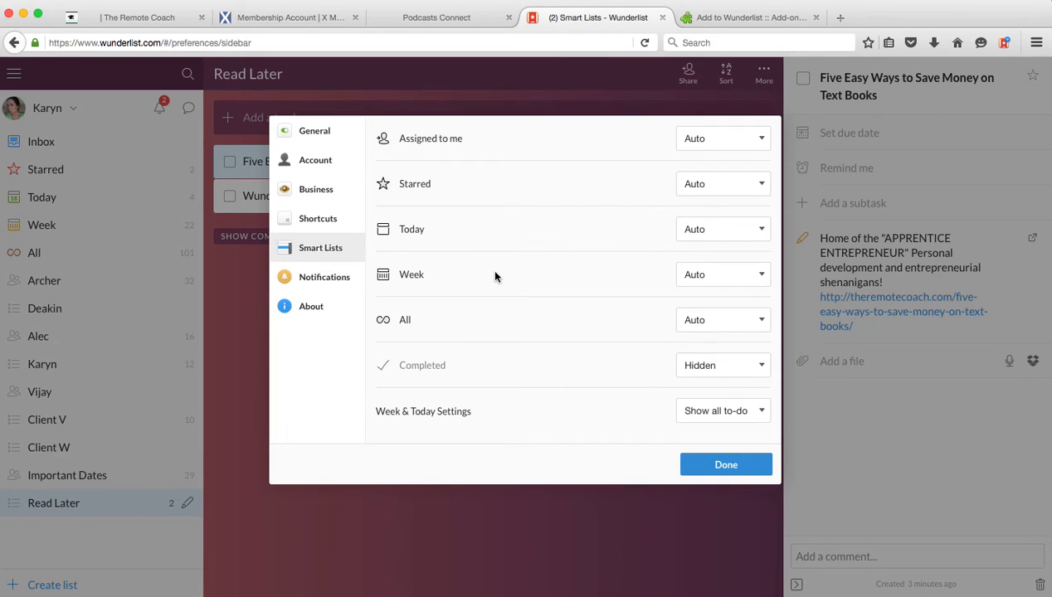
# - Review the notification settings, close the preferences, and open the family member's list directly above the account owner's own list
pyautogui.click(307, 282)
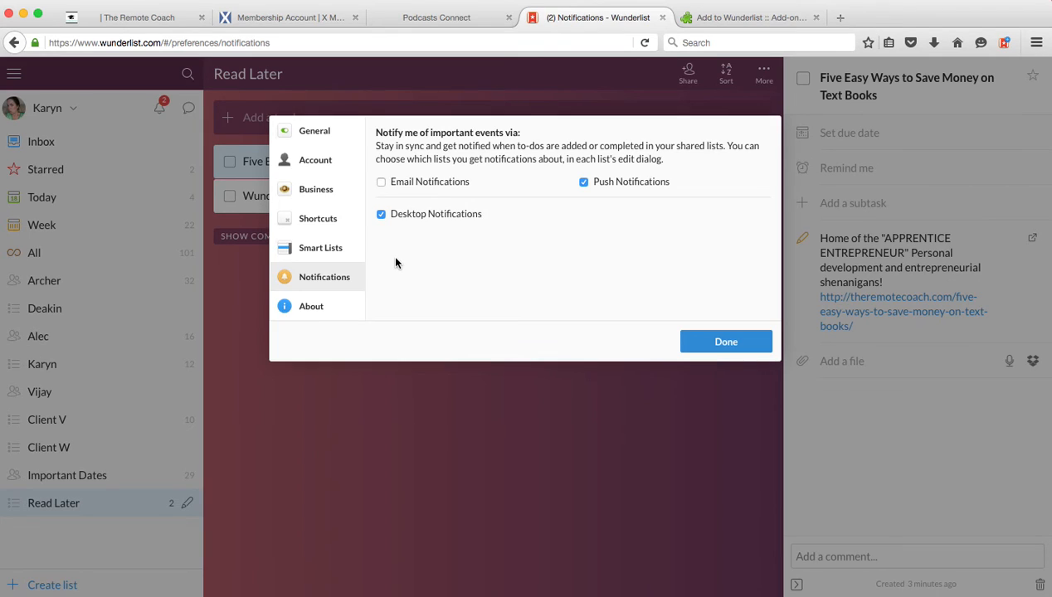
pyautogui.click(729, 342)
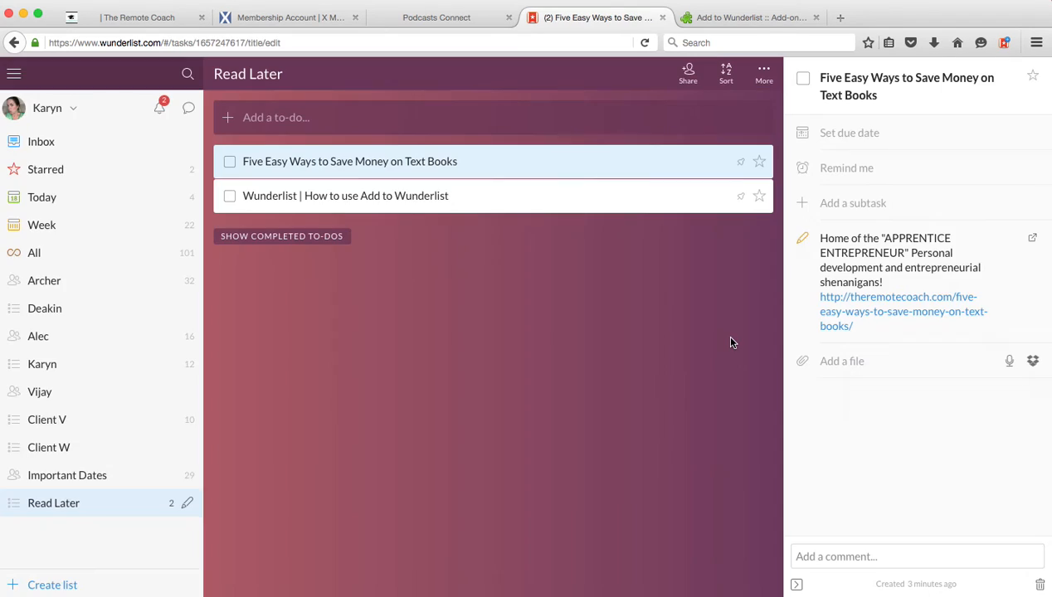
pyautogui.click(36, 339)
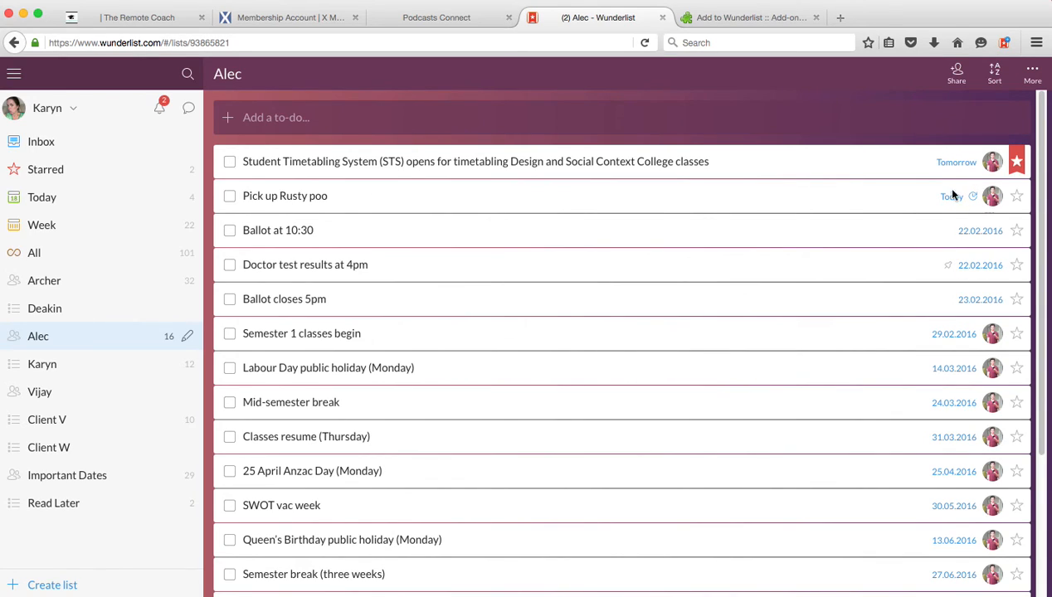
# - Mark the yearly recurring ANZAC Day to-do in the Important Dates list as completed
pyautogui.click(47, 474)
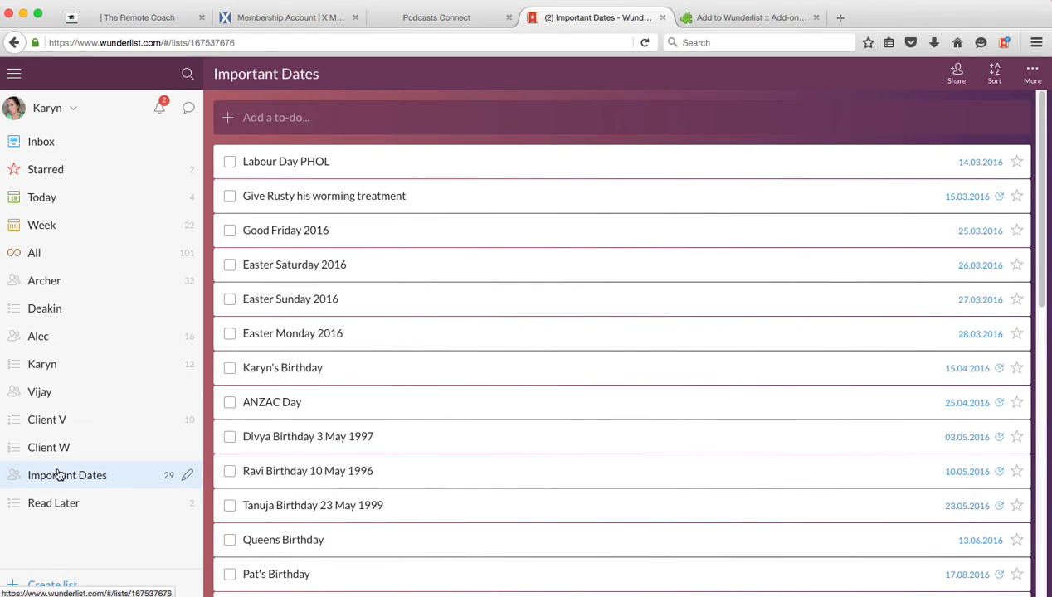
pyautogui.click(343, 412)
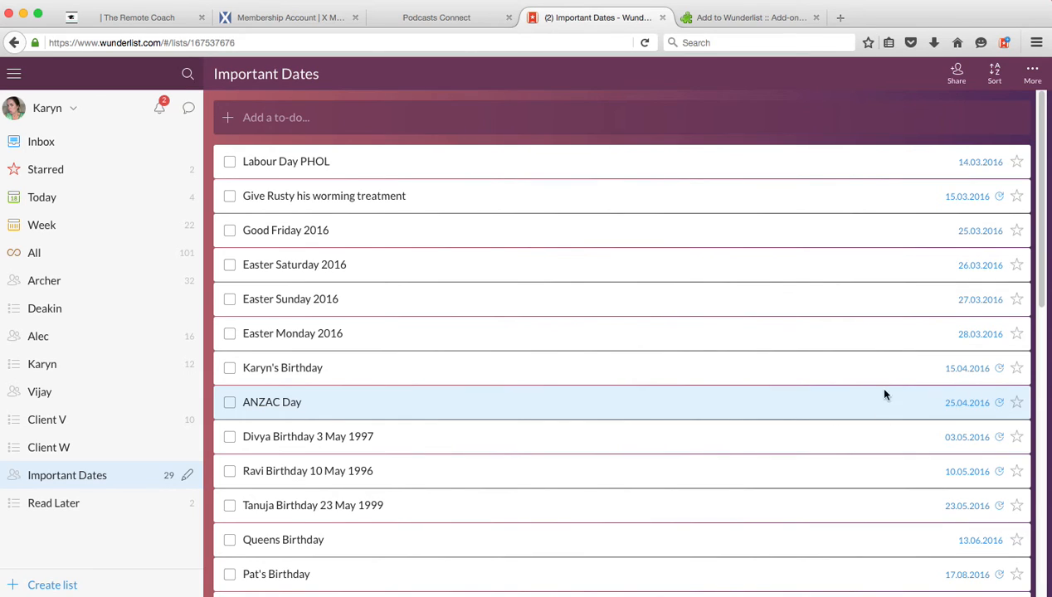
pyautogui.click(229, 405)
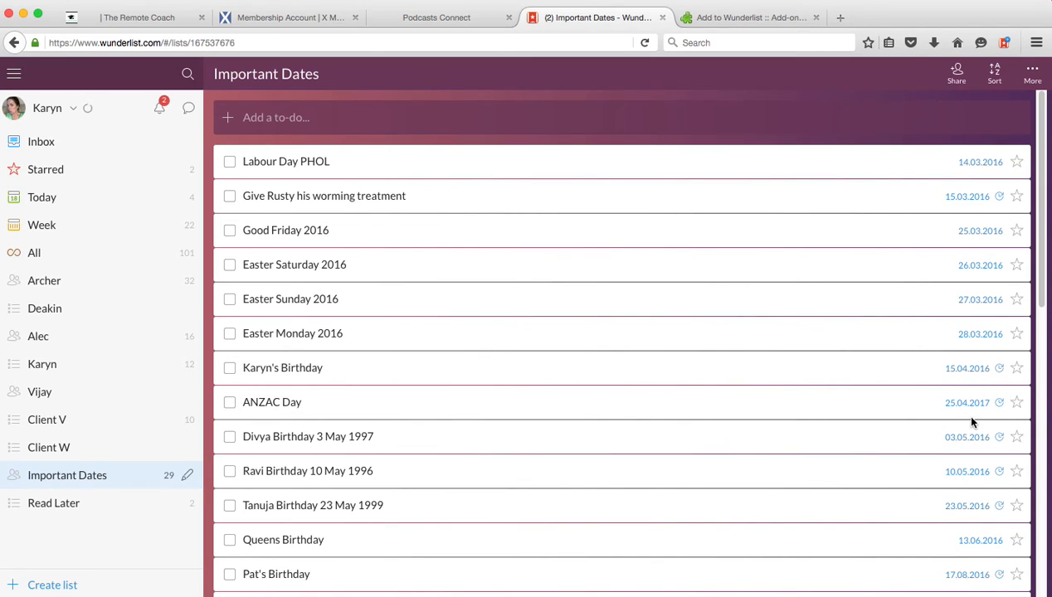
# - Show the completed to-dos of Important Dates and restore the ANZAC Day to-do dated 25.04.2016 to the active ones
pyautogui.scroll(-10, 850, 430)
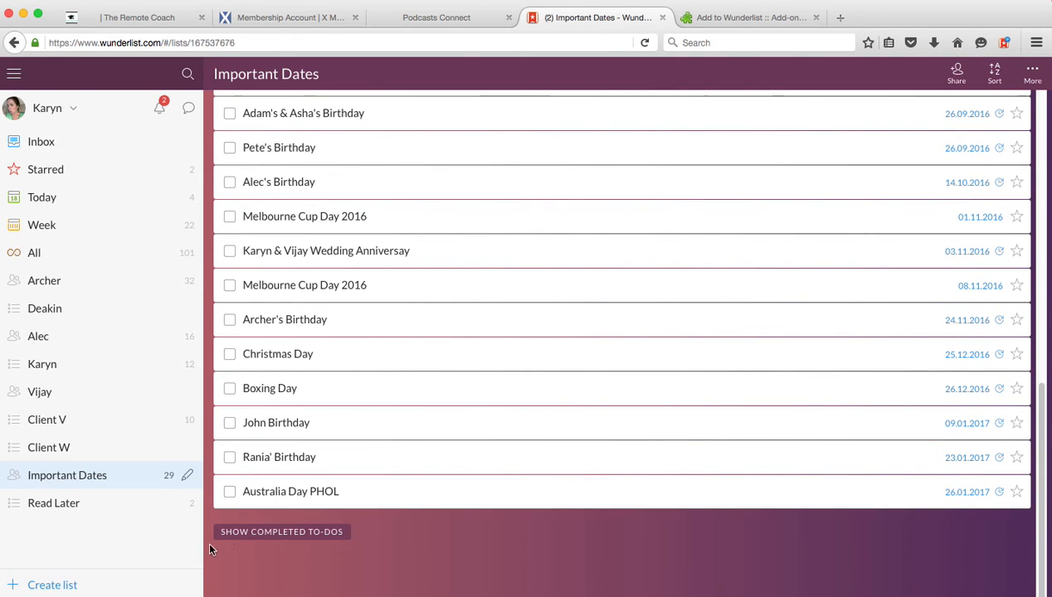
pyautogui.click(237, 533)
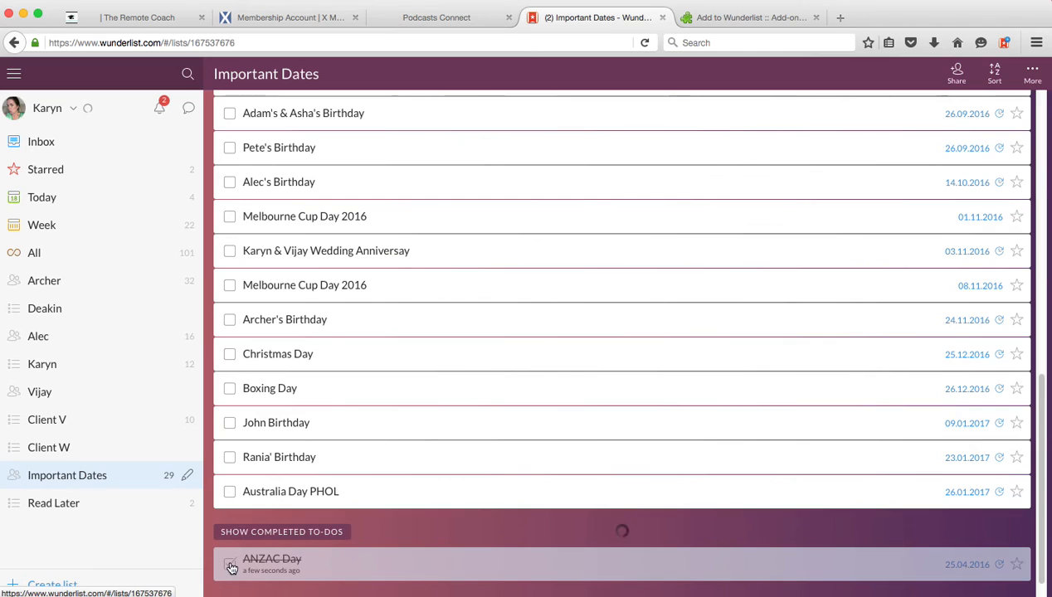
pyautogui.click(230, 564)
pyautogui.scroll(-2, 583, 327)
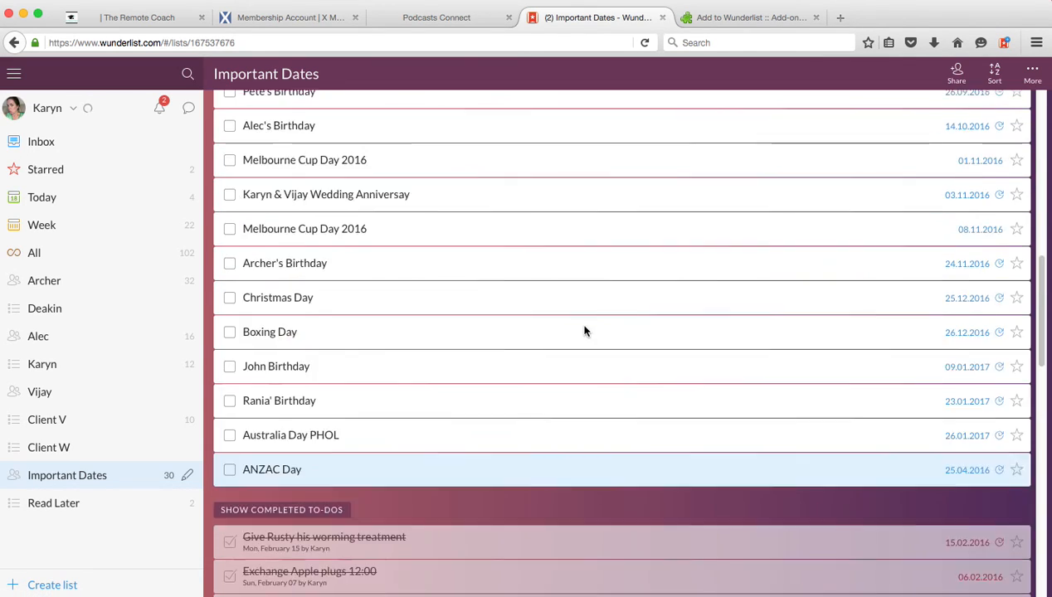
pyautogui.scroll(20, 583, 327)
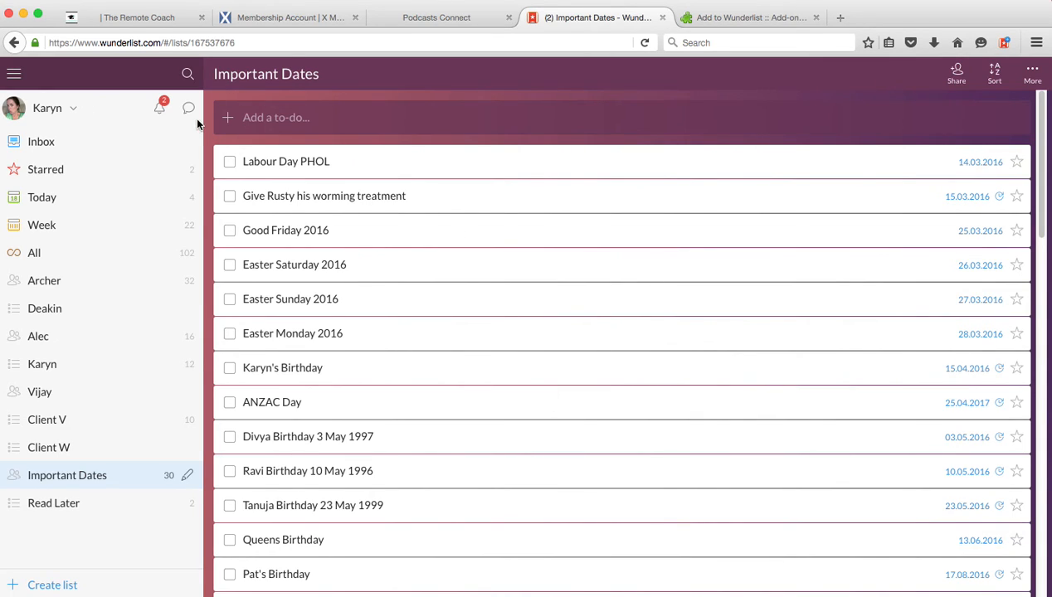
# - Sync the account and sort the Important Dates list by due date
pyautogui.click(70, 110)
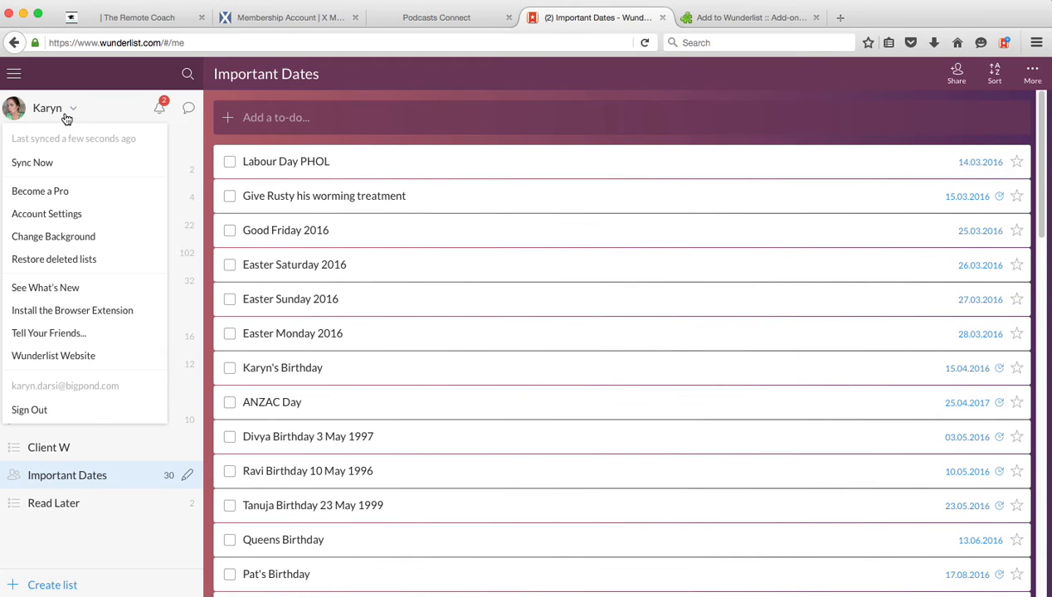
pyautogui.click(42, 163)
pyautogui.scroll(-4, 514, 226)
pyautogui.scroll(10, 518, 230)
pyautogui.scroll(2, 518, 235)
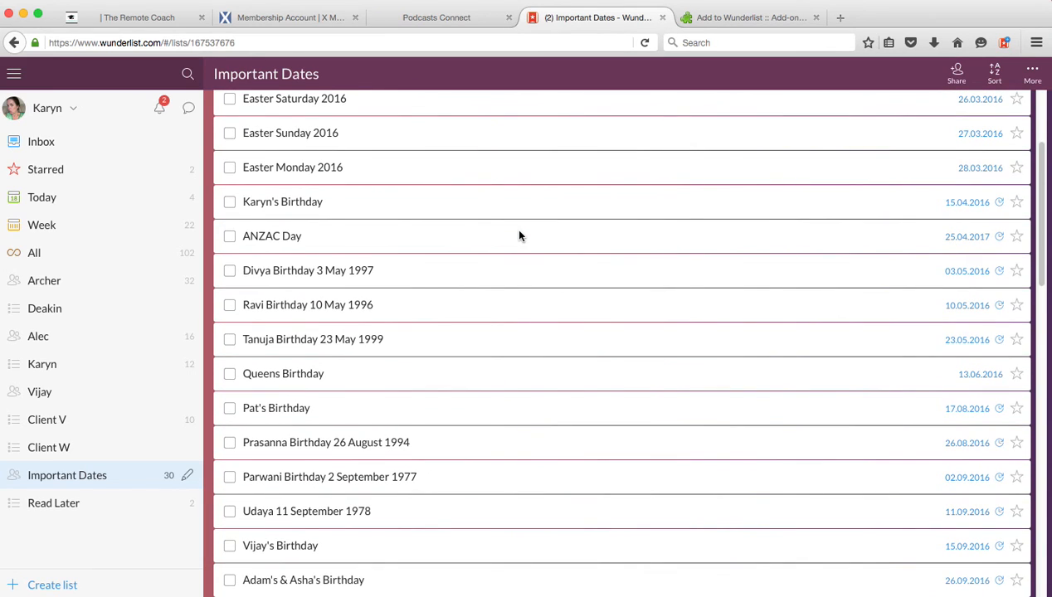
pyautogui.scroll(3, 520, 236)
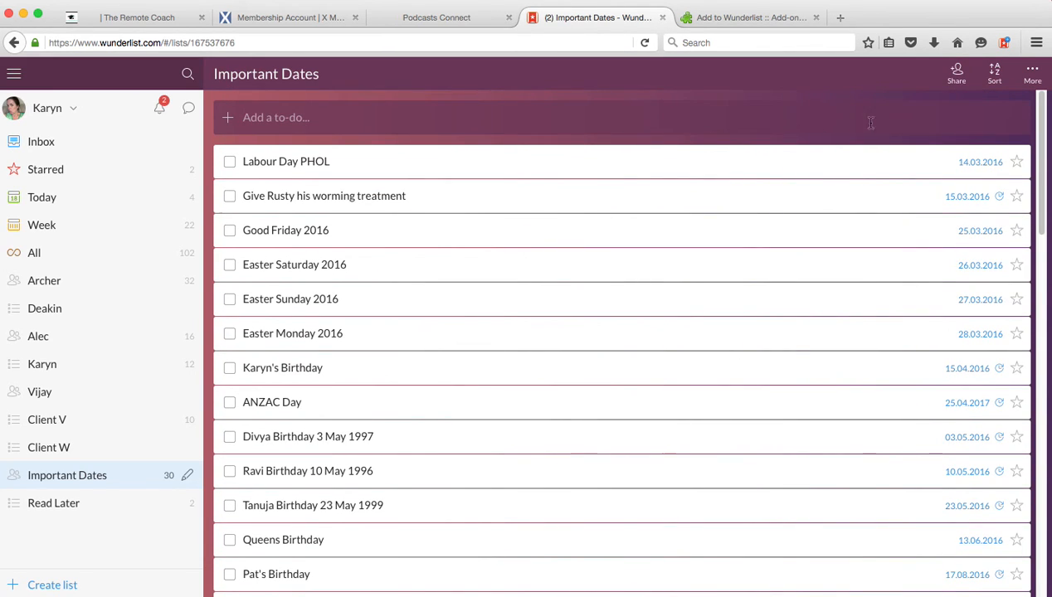
pyautogui.click(994, 75)
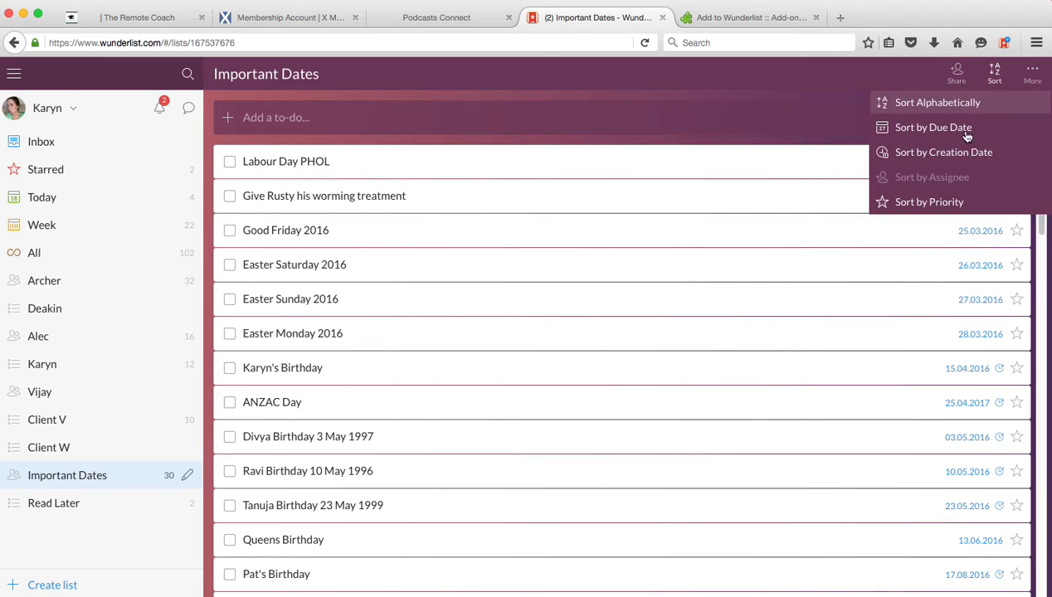
pyautogui.click(960, 129)
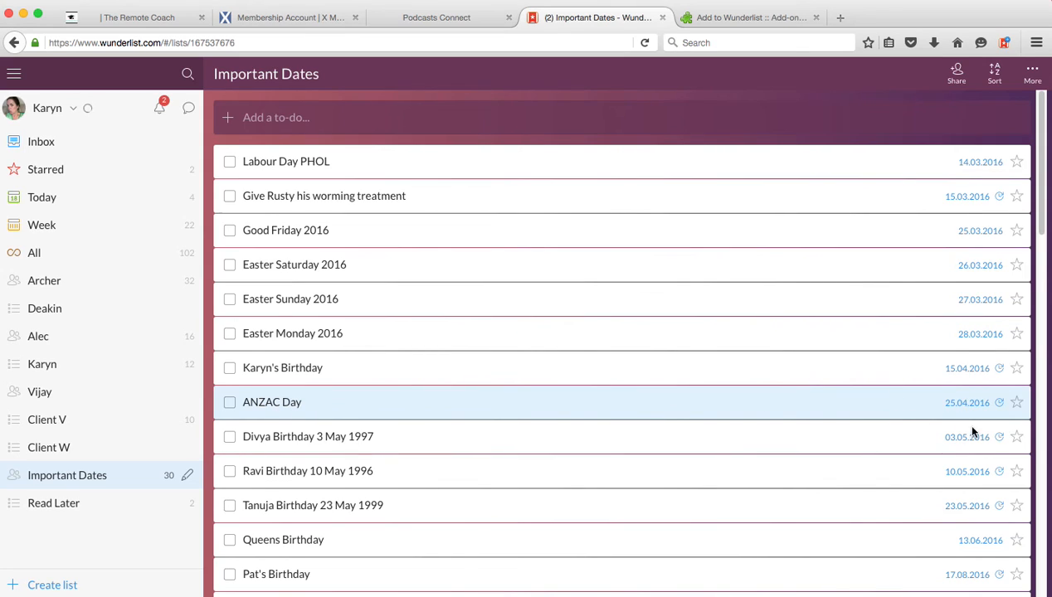
# - Open the details of the 25.04.2016 ANZAC Day to-do and save its due date with the Repeat every year option
pyautogui.doubleClick(290, 404)
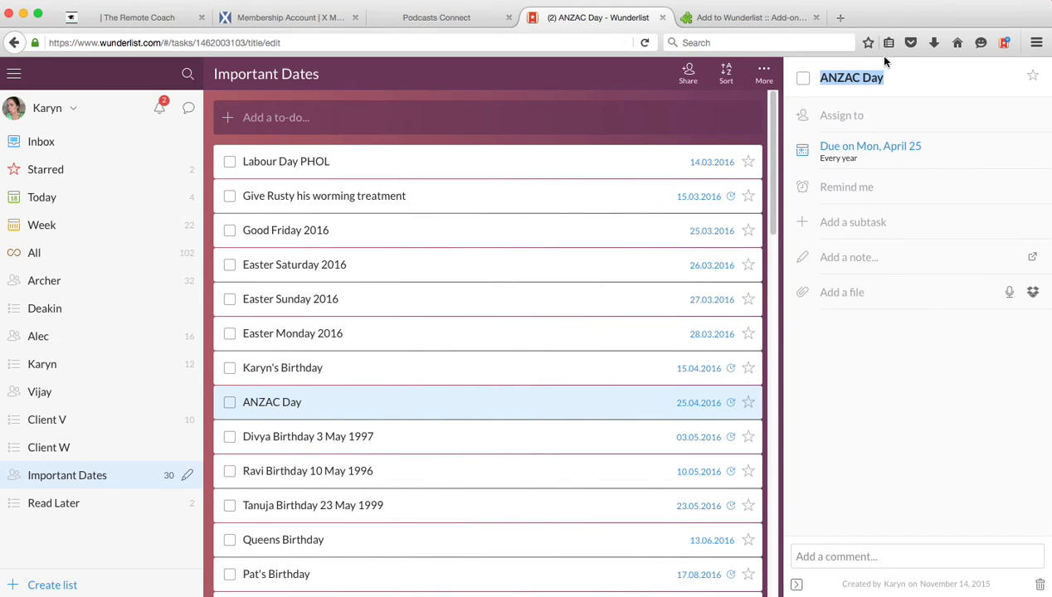
pyautogui.click(828, 150)
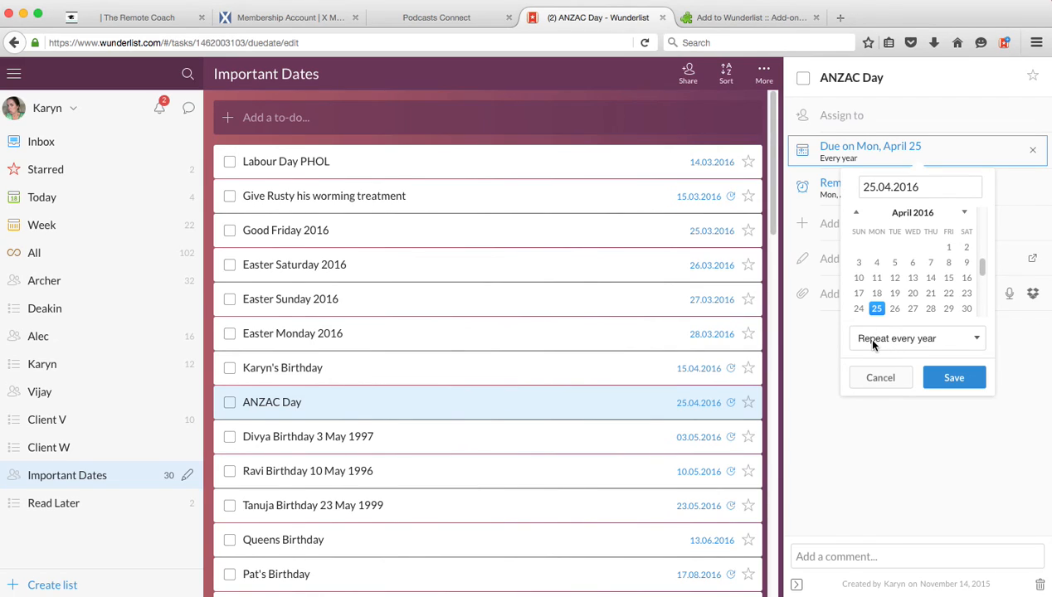
pyautogui.click(953, 380)
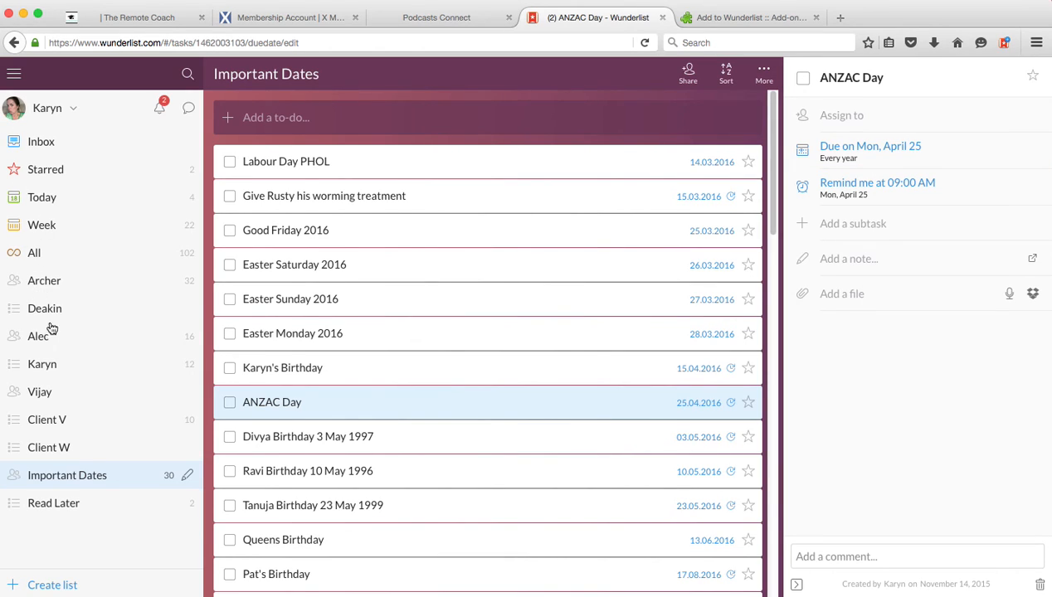
# - Open the account owner's own list, view the recent activities and reminders feed, and close the feed
pyautogui.click(42, 370)
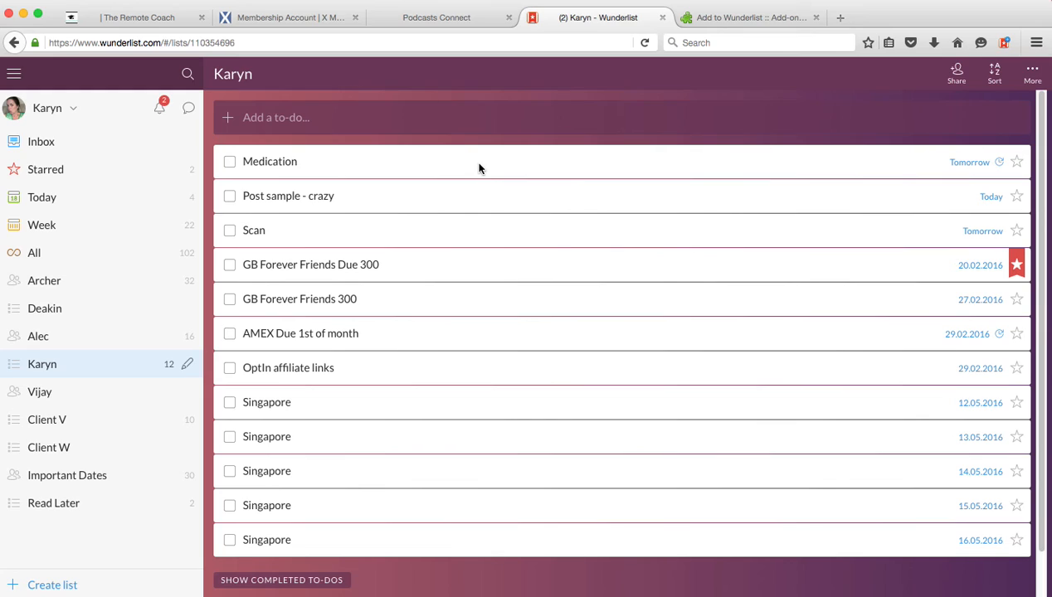
pyautogui.click(159, 110)
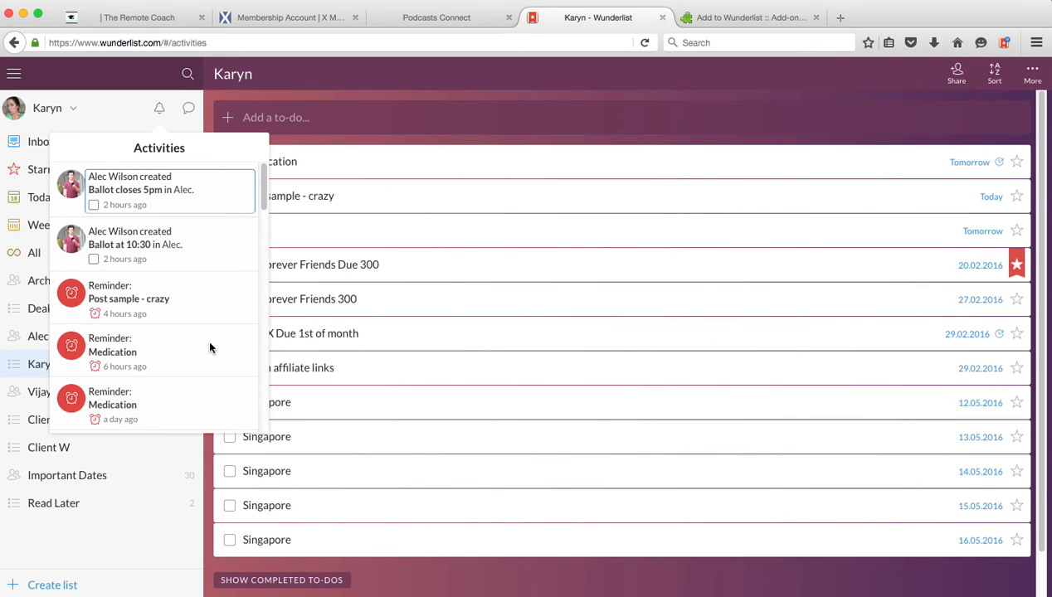
pyautogui.click(384, 77)
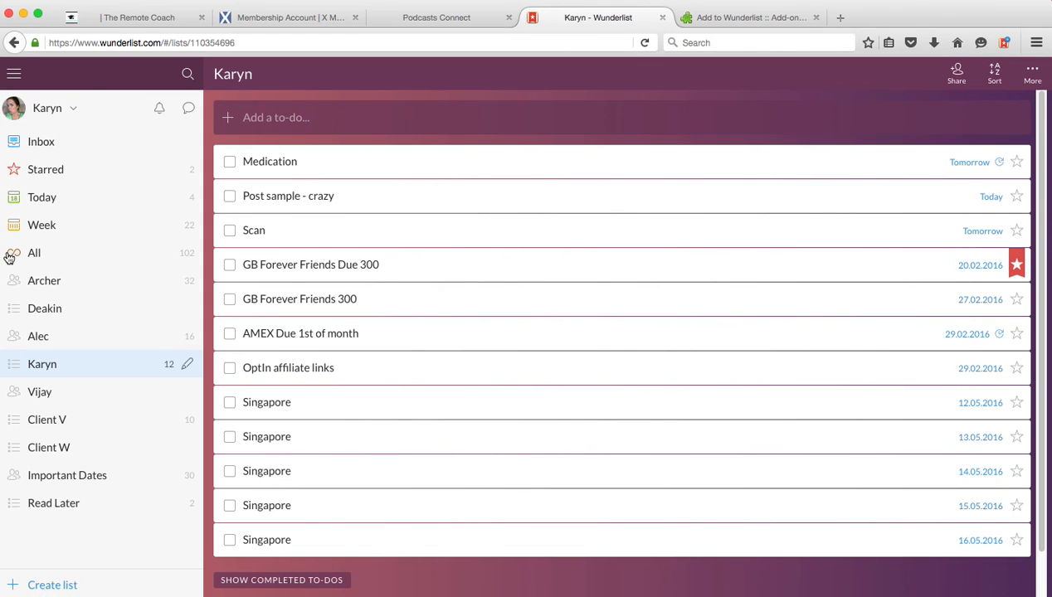
# - Examine the to-dos grouped by list in the All smart list, and open the Inbox
pyautogui.click(40, 259)
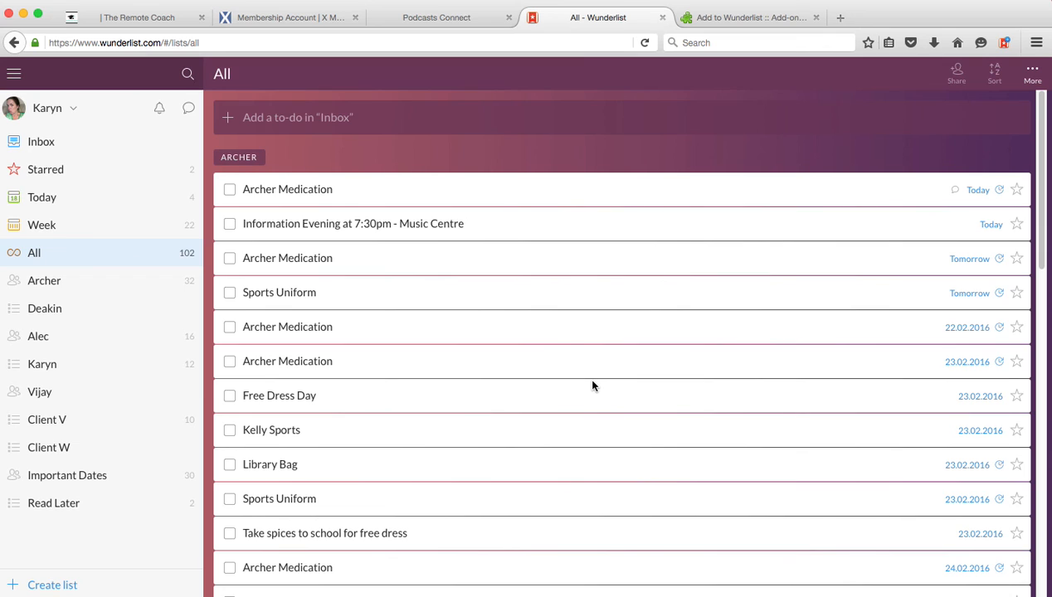
pyautogui.scroll(-5, 490, 440)
pyautogui.scroll(-6, 494, 442)
pyautogui.scroll(-1, 498, 444)
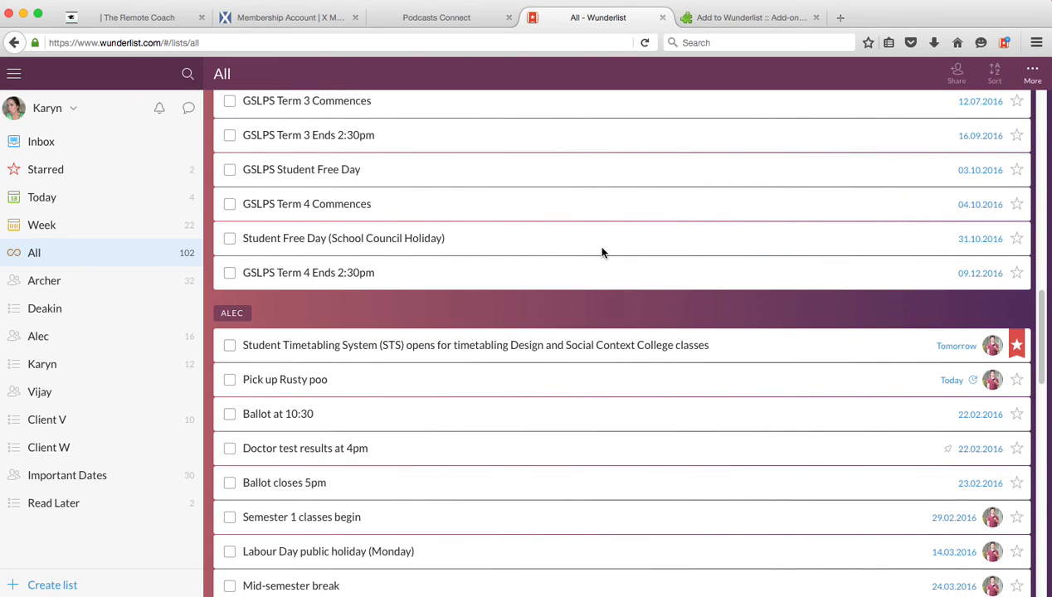
pyautogui.scroll(1, 455, 396)
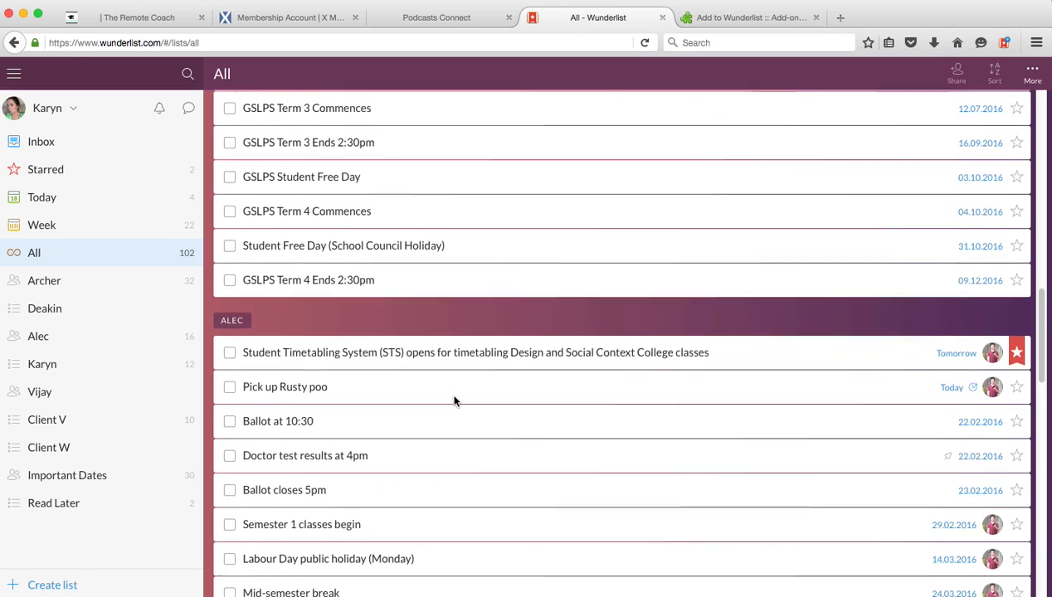
pyautogui.scroll(-5, 455, 402)
pyautogui.scroll(15, 455, 402)
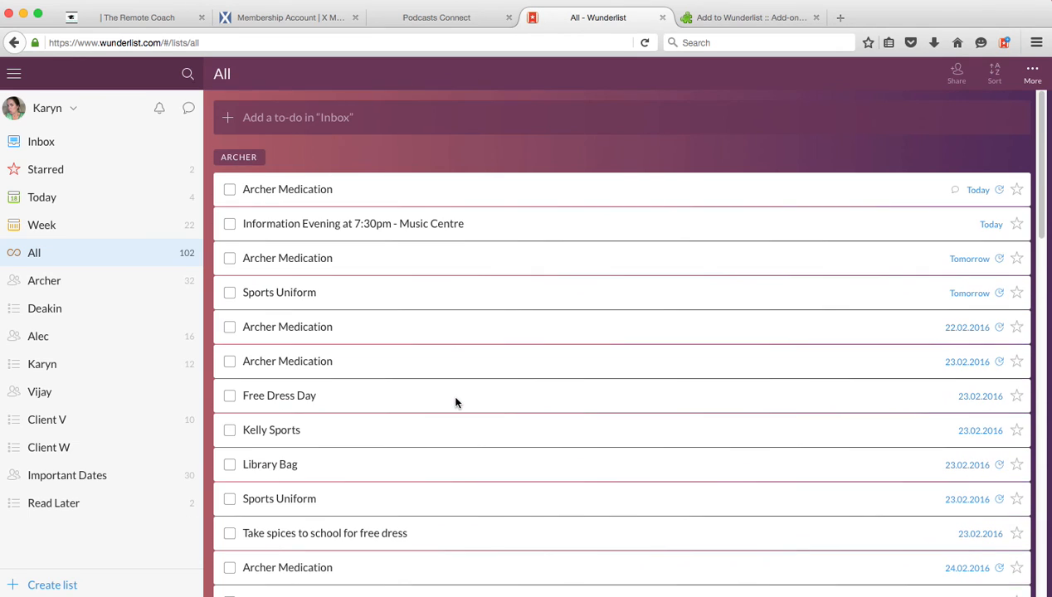
pyautogui.click(43, 146)
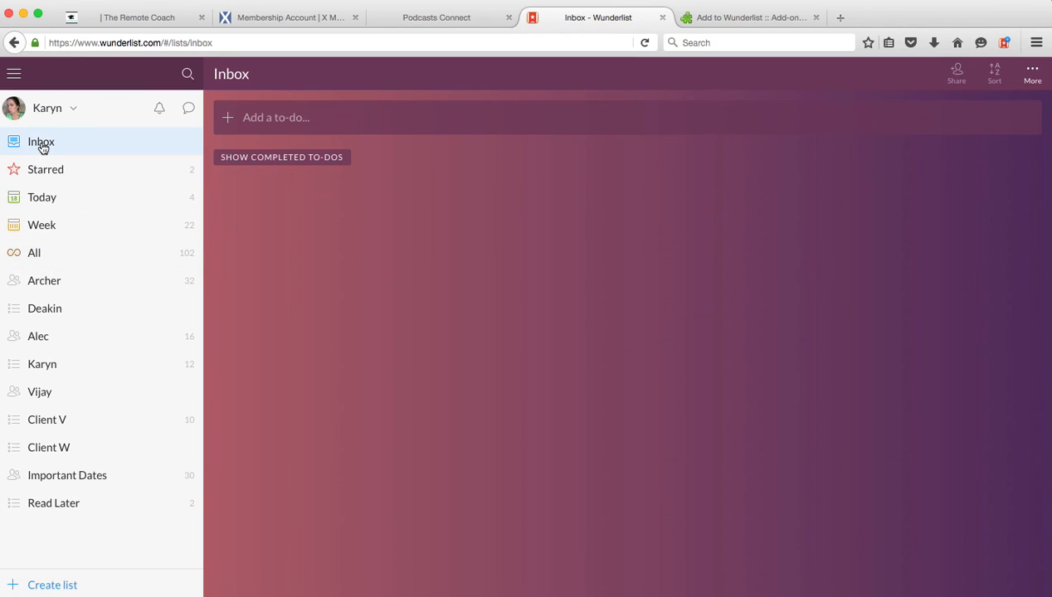